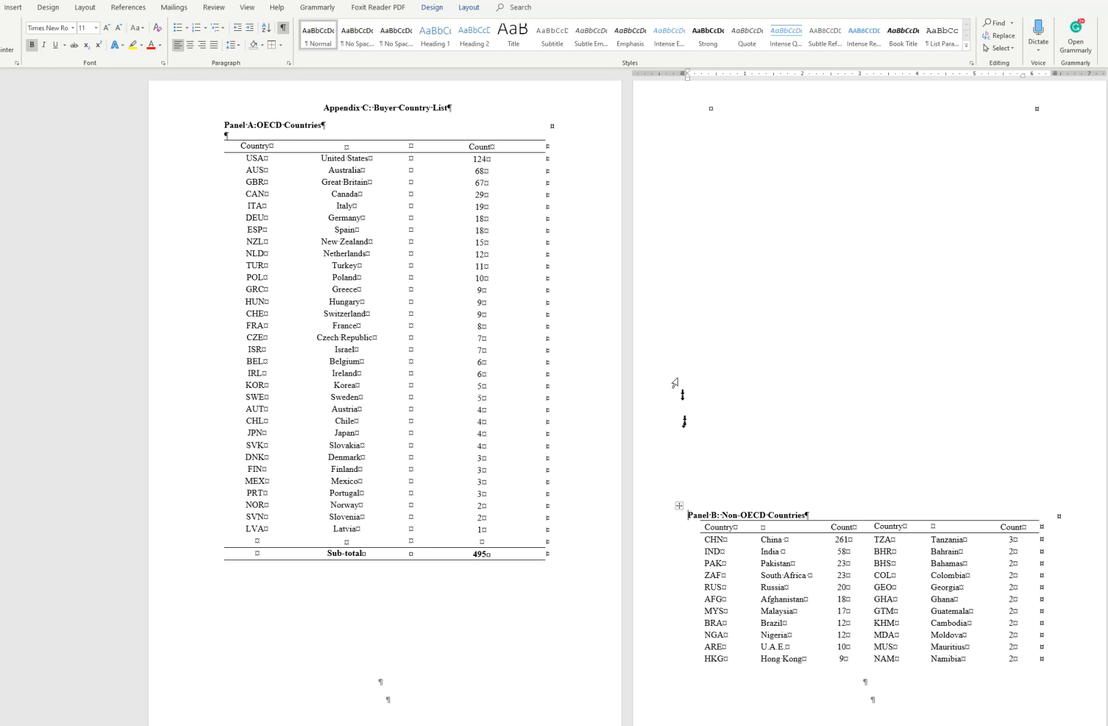
- Examine the blank gap above the Panel B table by selecting the empty row, the table and the surrounding areas
{"action": "left_click_drag", "start_coordinate": [323, 108], "coordinate": [385, 135]}
{"action": "left_click", "coordinate": [731, 136]}
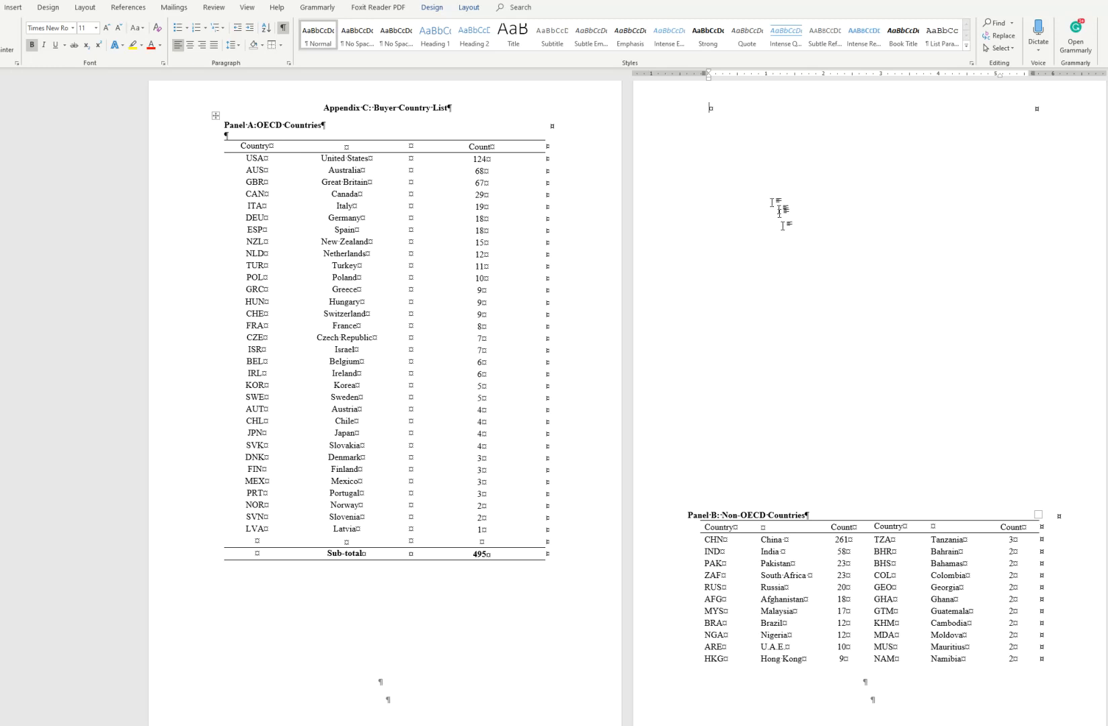
{"action": "left_click", "coordinate": [656, 252]}
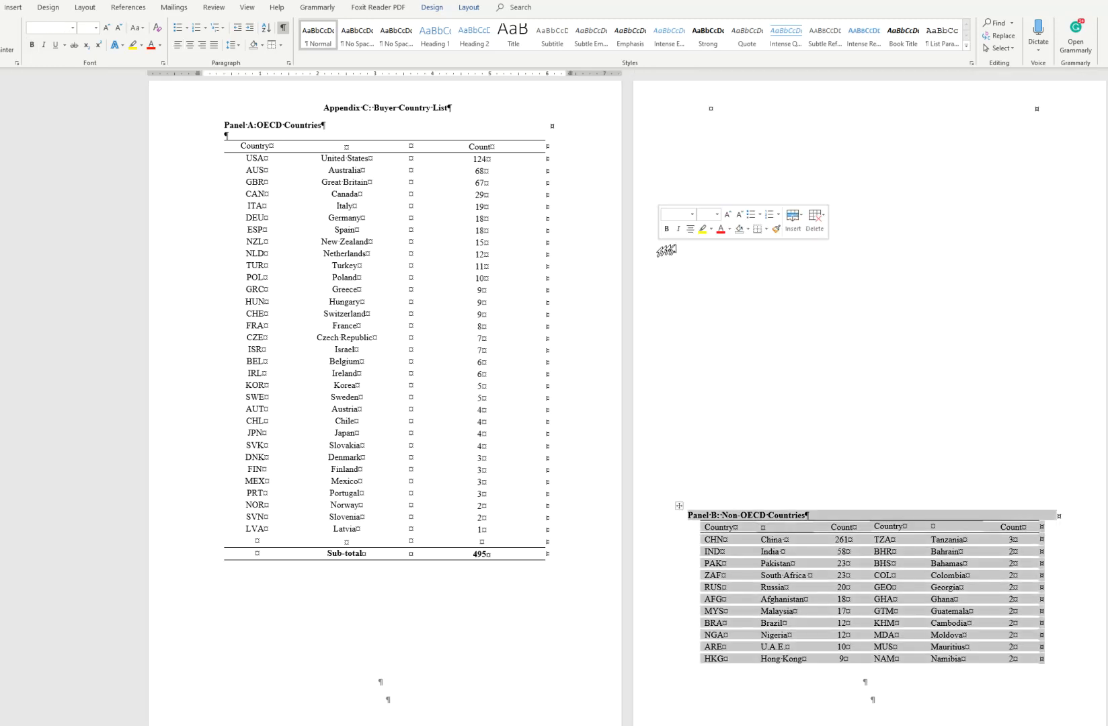
{"action": "left_click", "coordinate": [703, 108]}
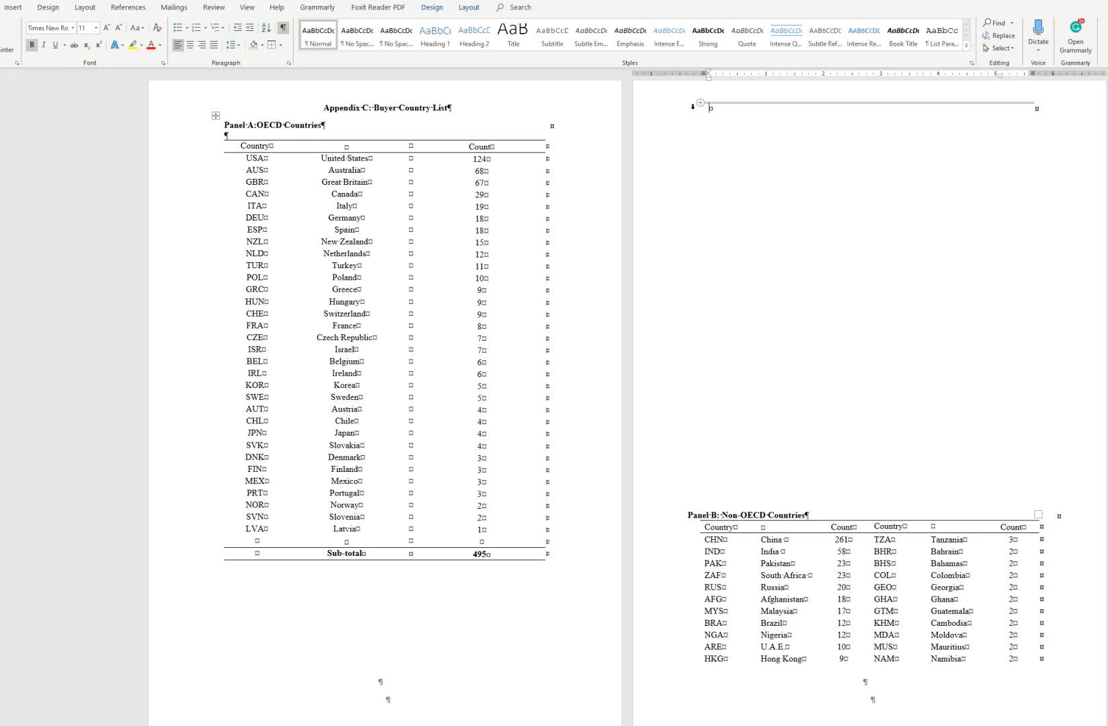
{"action": "left_click", "coordinate": [693, 106]}
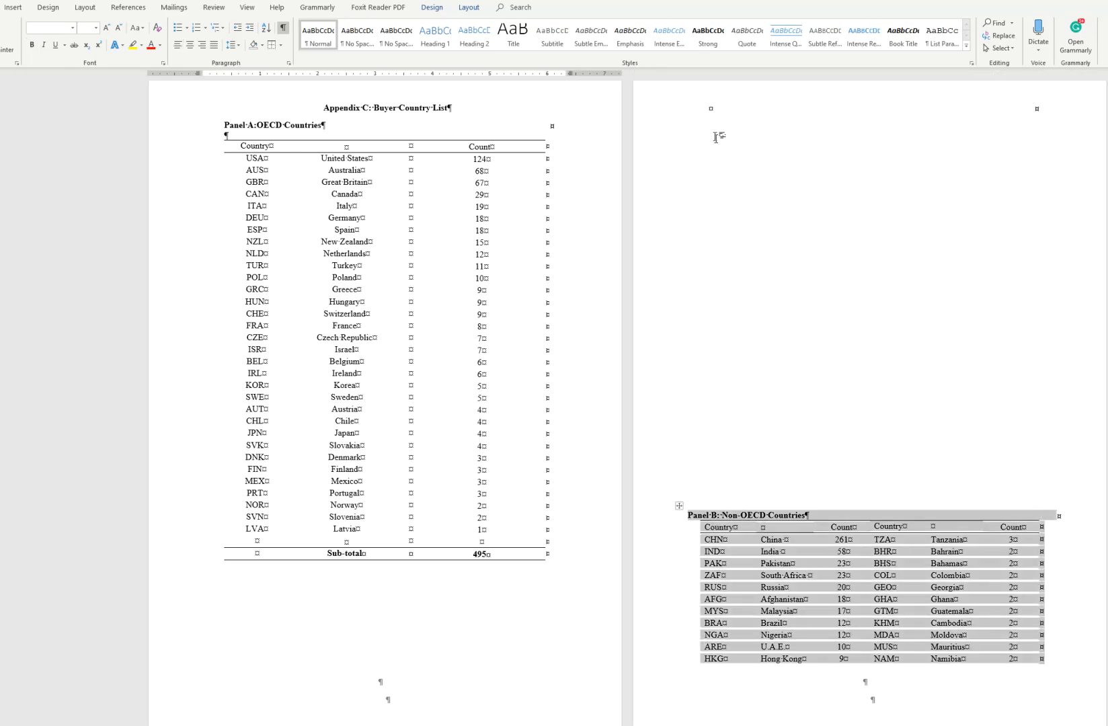
{"action": "left_click", "coordinate": [710, 109]}
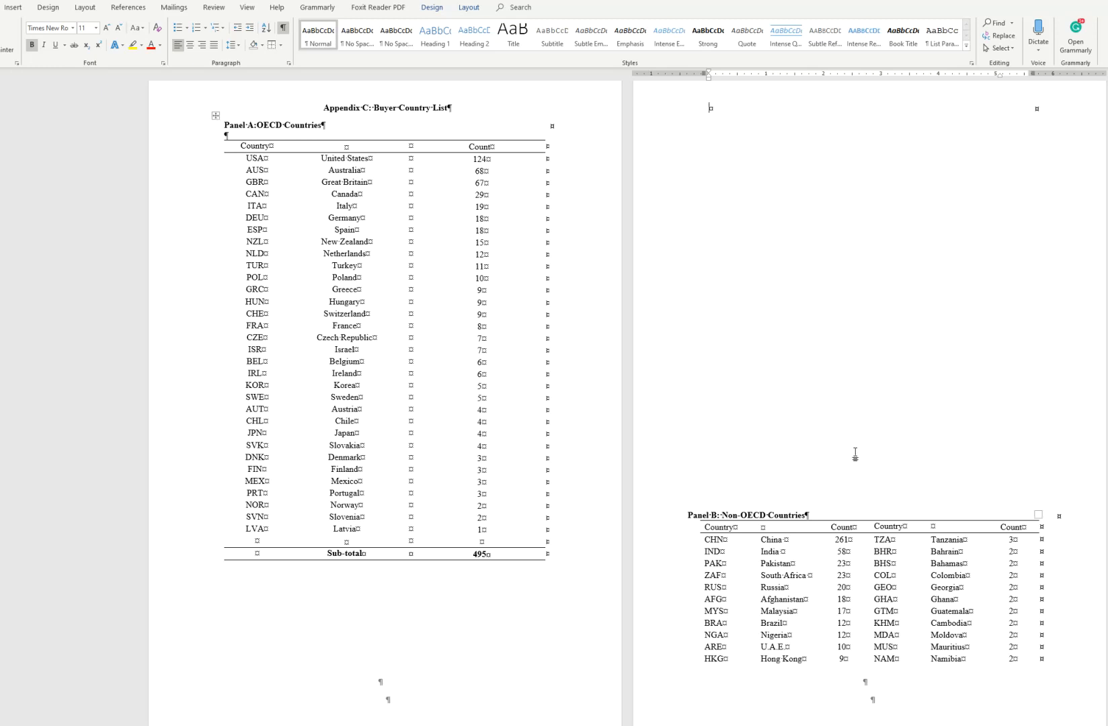
{"action": "left_click", "coordinate": [657, 113]}
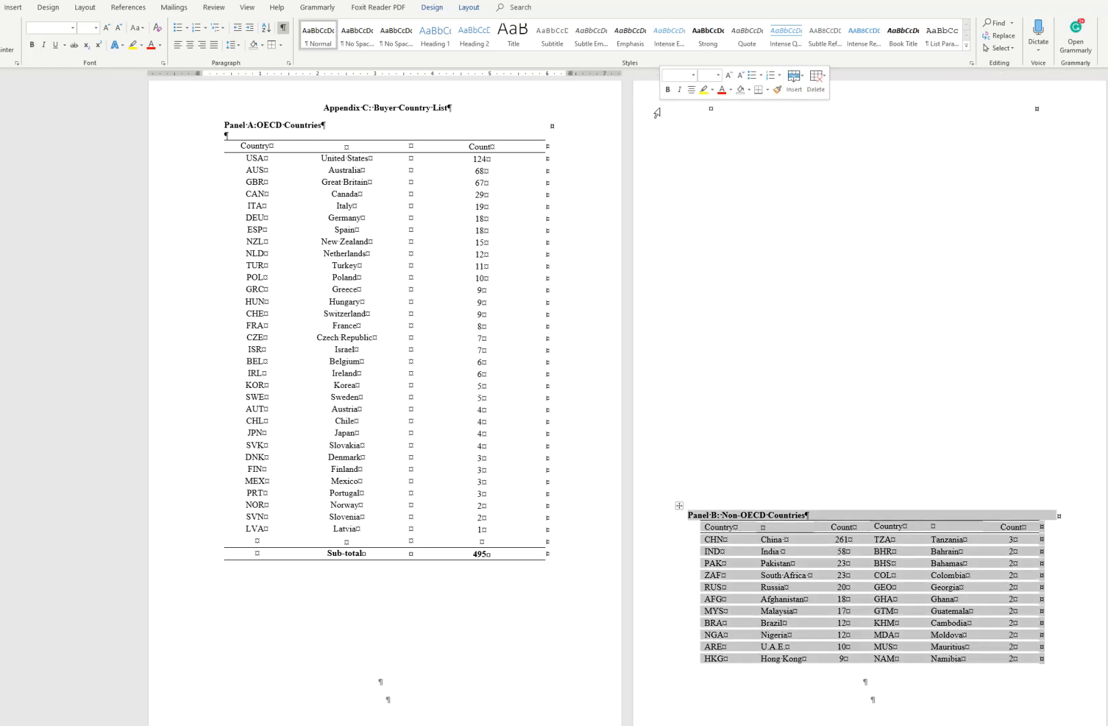
{"action": "left_click", "coordinate": [392, 573]}
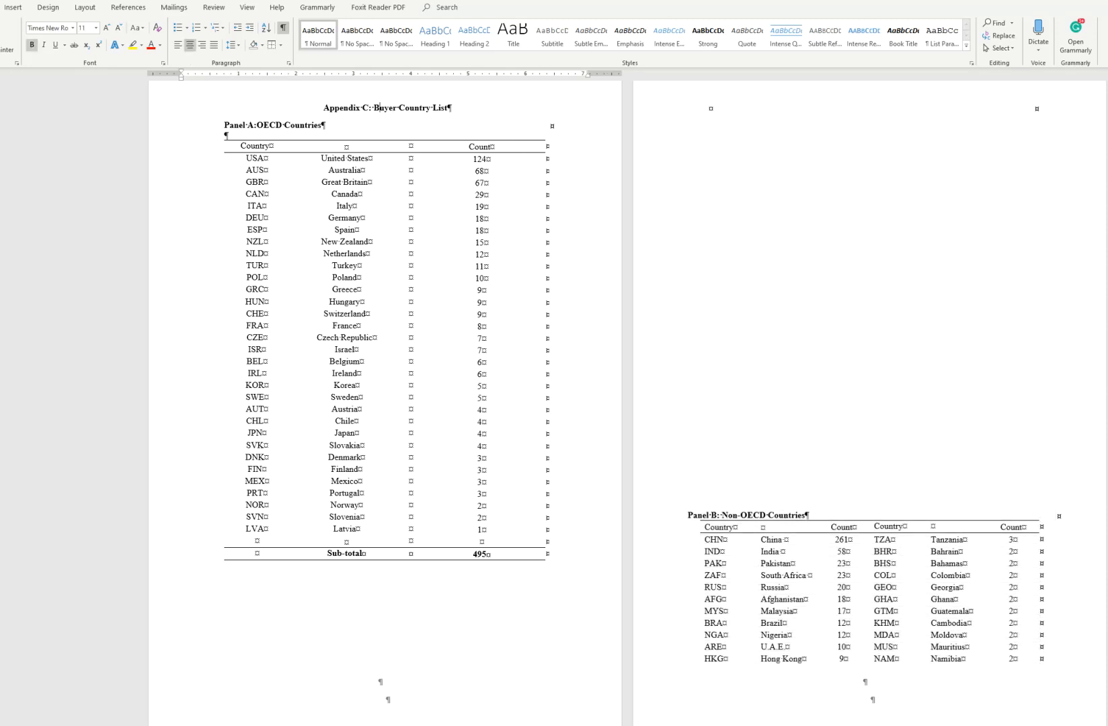
{"action": "left_click", "coordinate": [552, 559]}
{"action": "left_click", "coordinate": [483, 574]}
{"action": "left_click", "coordinate": [679, 506]}
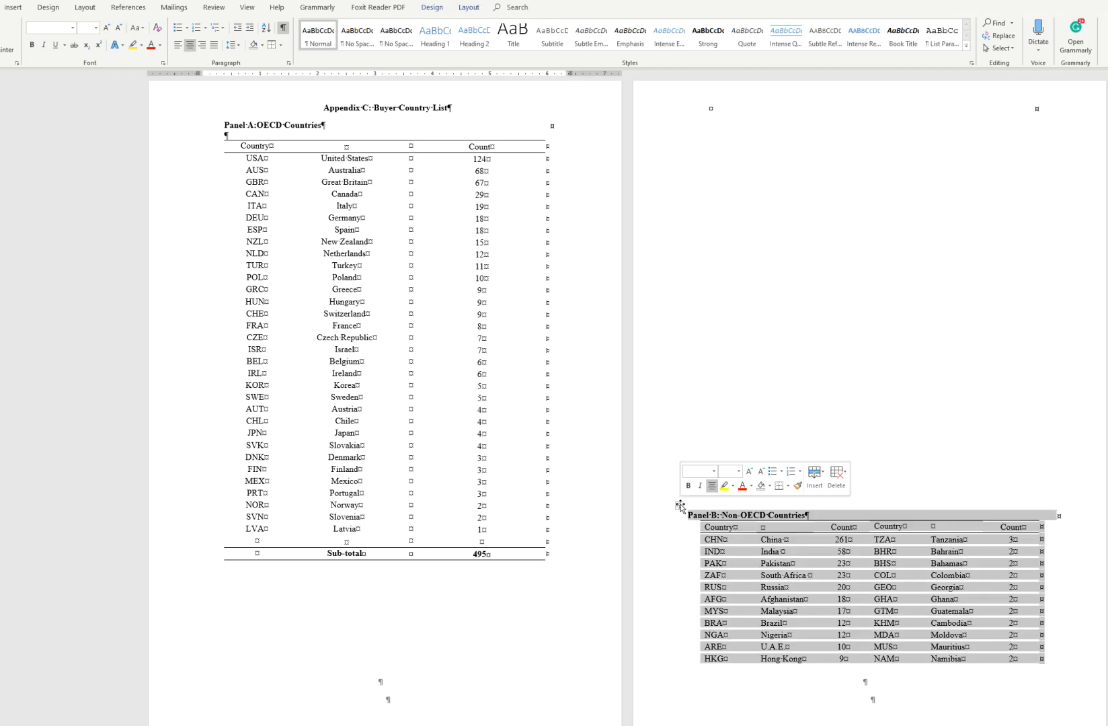
{"action": "left_click", "coordinate": [720, 337]}
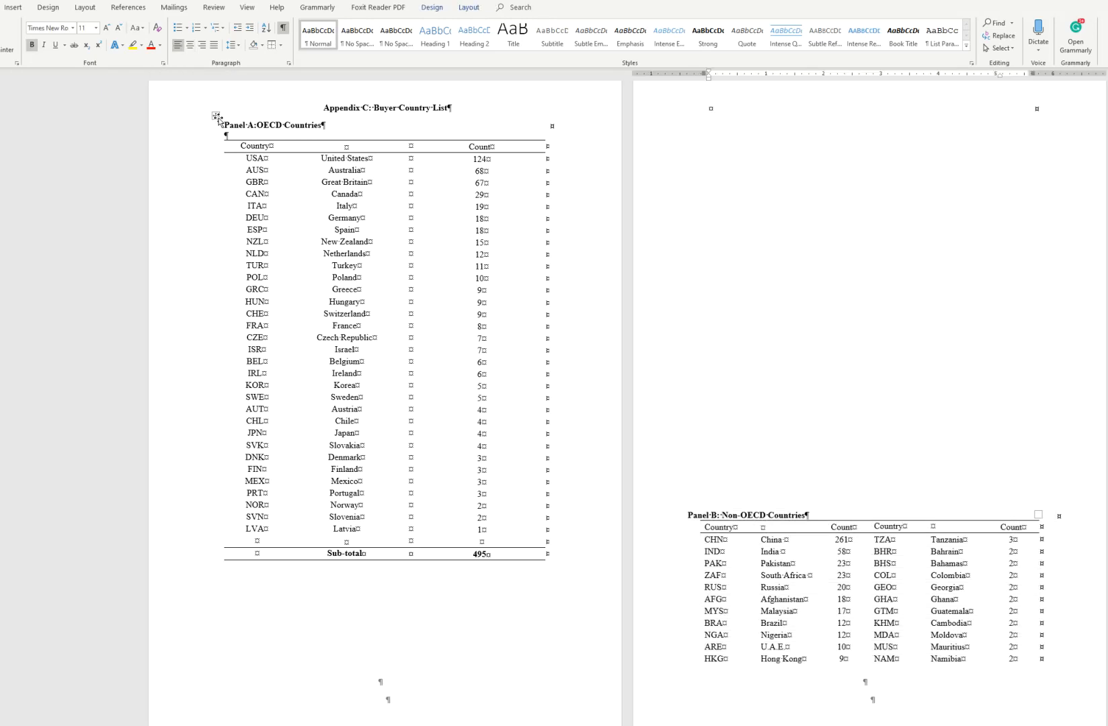
- Check which table the empty row on the second page belongs to by selecting the Panel A and Panel B tables
{"action": "left_click", "coordinate": [215, 118]}
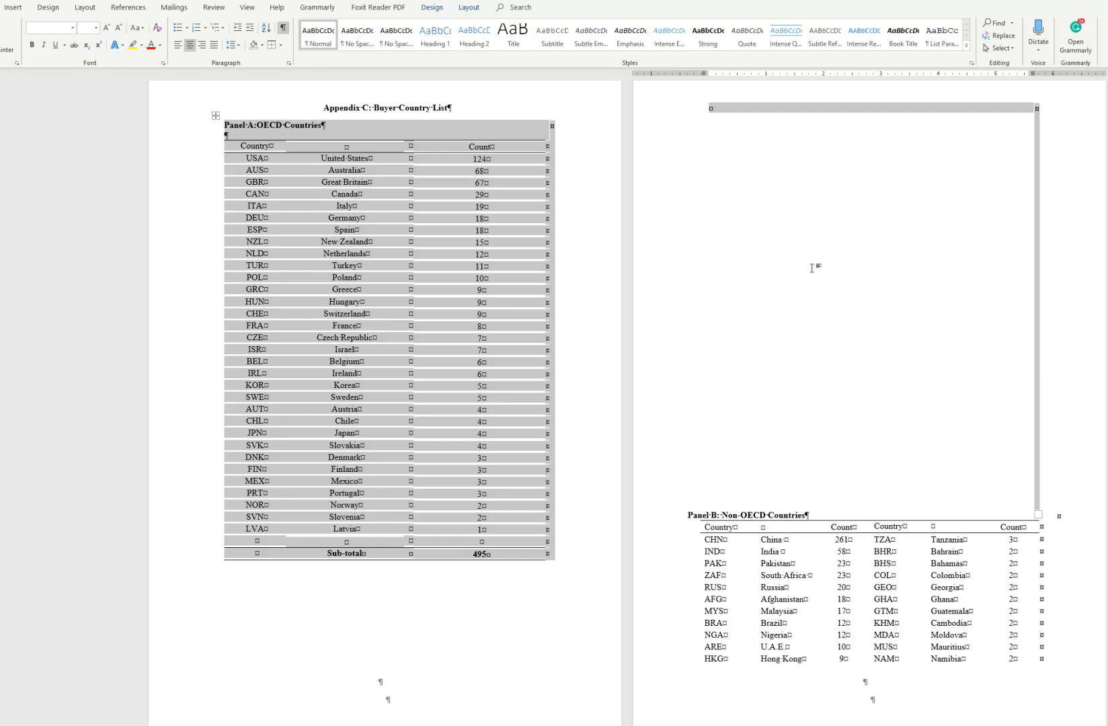
{"action": "left_click", "coordinate": [665, 334]}
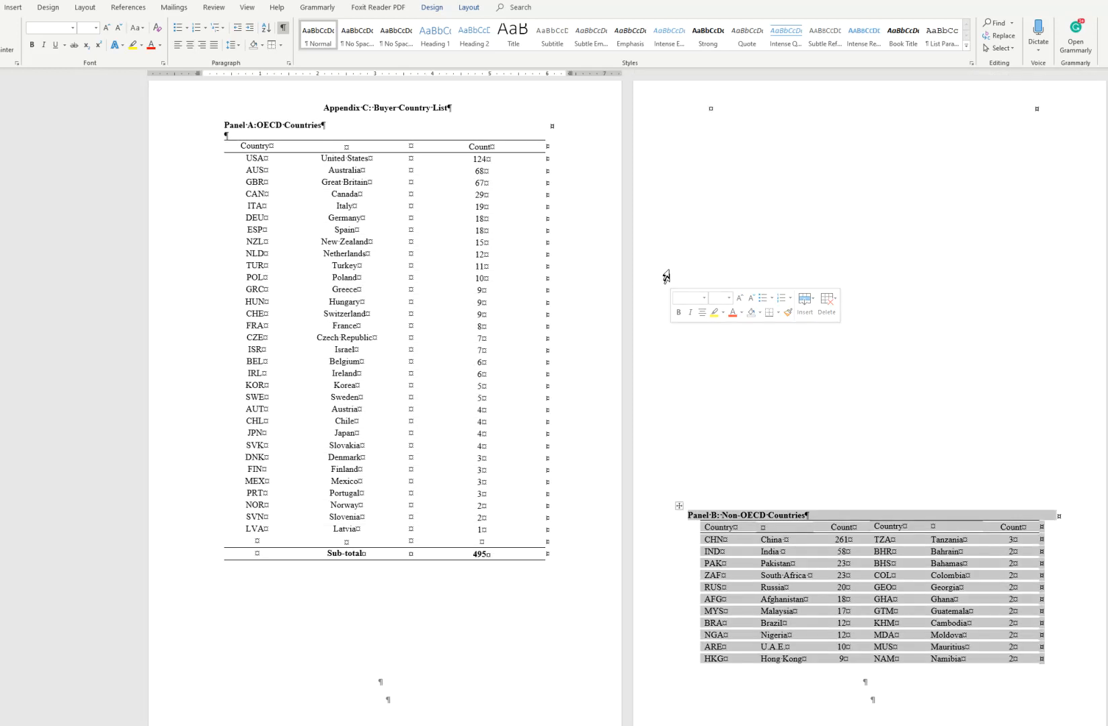
{"action": "left_click", "coordinate": [715, 111]}
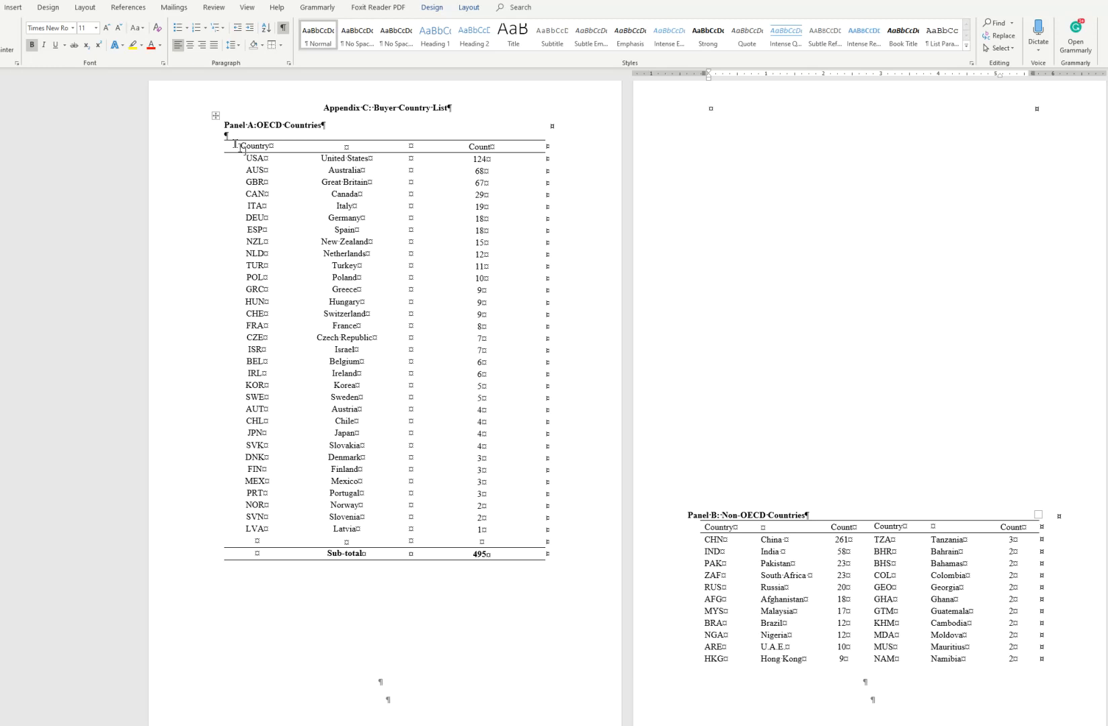
{"action": "left_click", "coordinate": [215, 116]}
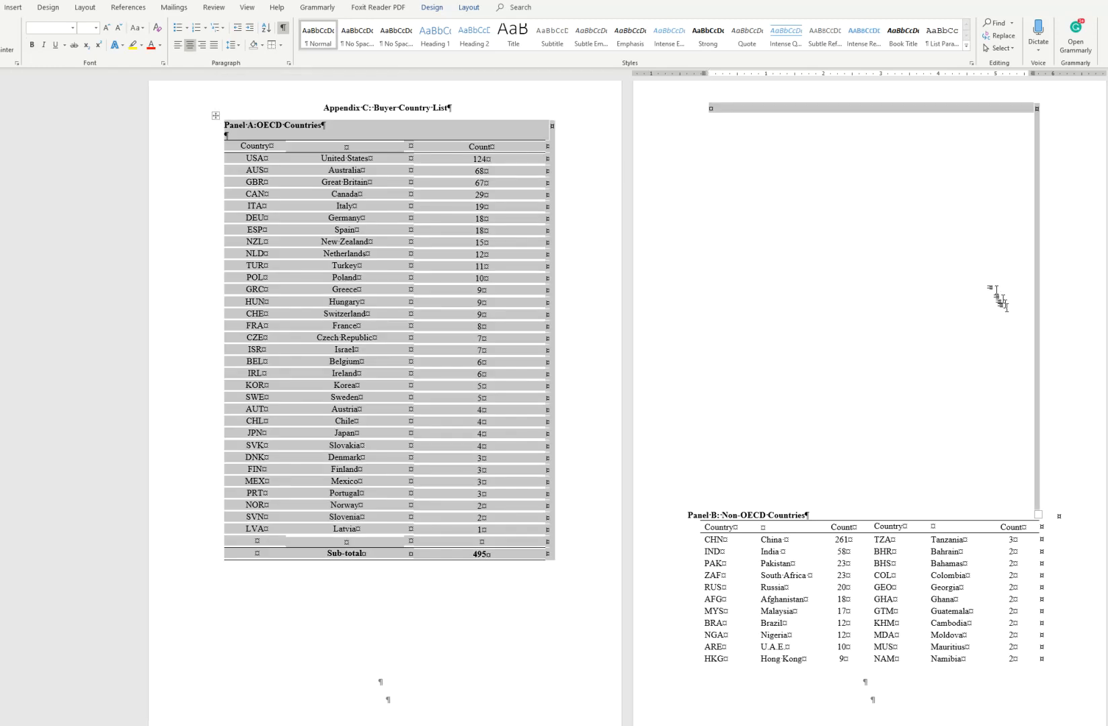
- Delete the tall empty table row on the second page between the Panel A and Panel B tables
{"action": "left_click", "coordinate": [1034, 108]}
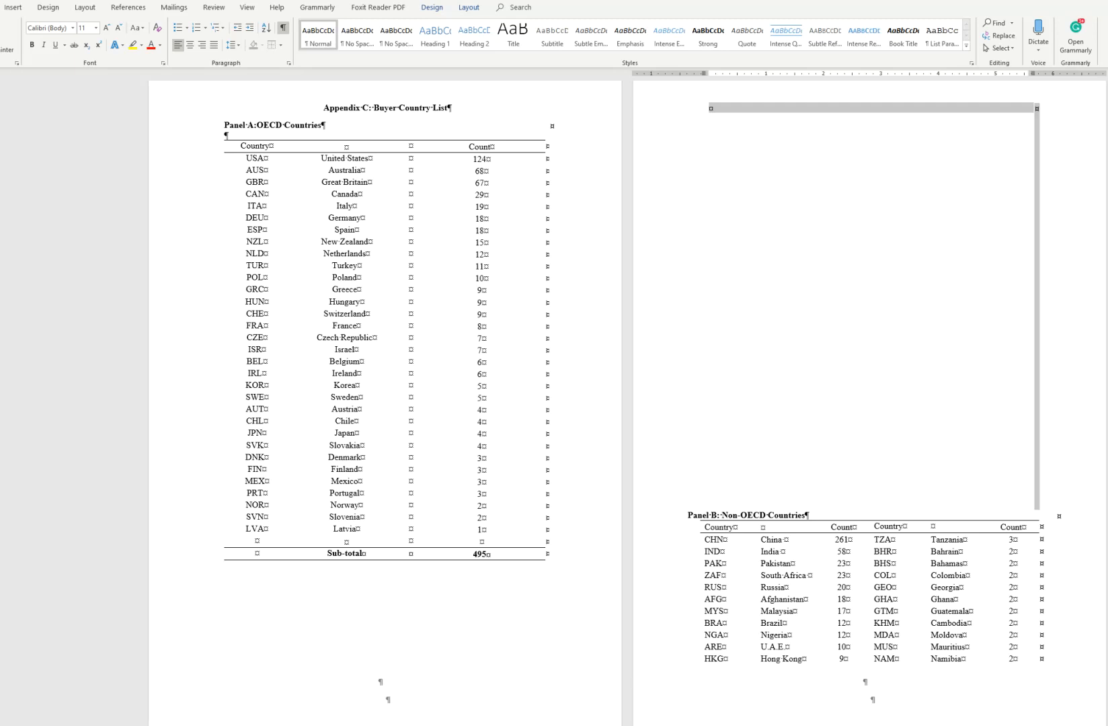
{"action": "right_click", "coordinate": [1037, 108]}
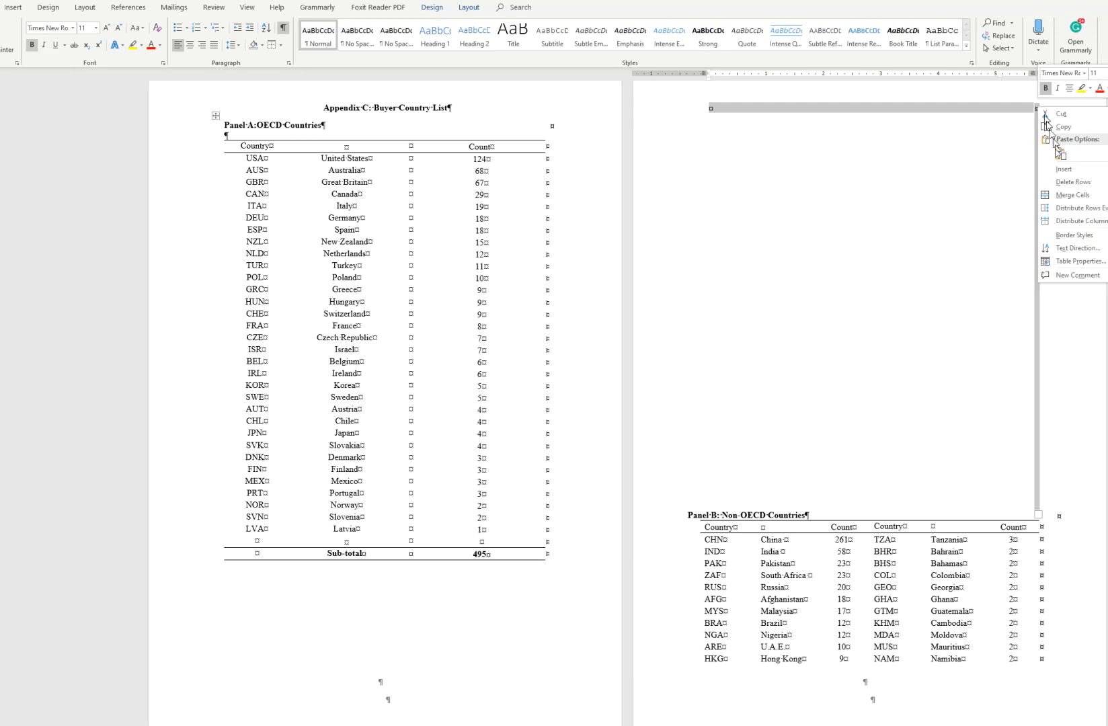
{"action": "left_click", "coordinate": [1067, 182]}
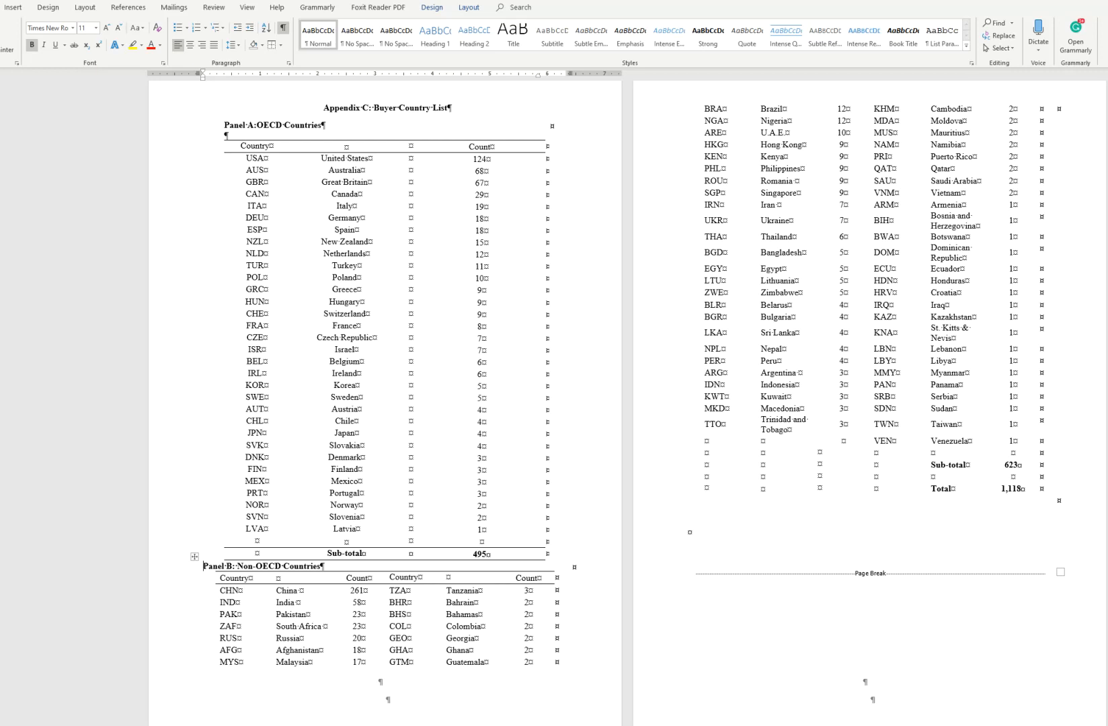
- Check how the Panel A and Panel B tables are connected by selecting from the Panel A header through Panel B
{"action": "left_click", "coordinate": [238, 135]}
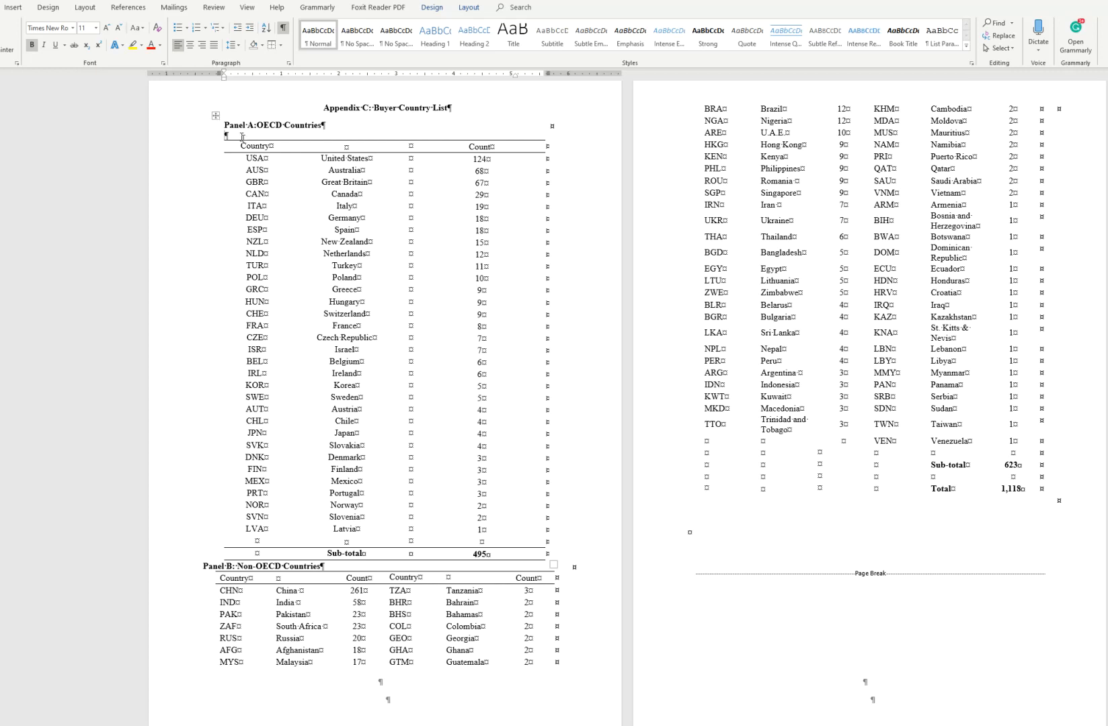
{"action": "left_click", "coordinate": [247, 137]}
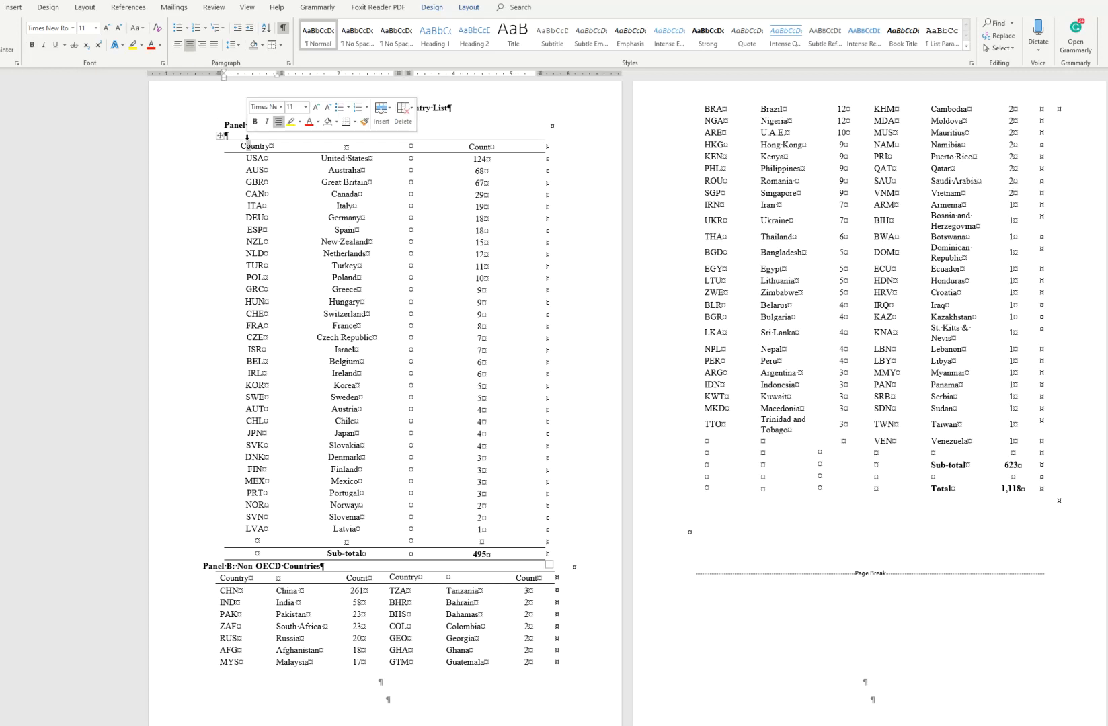
{"action": "left_click_drag", "start_coordinate": [250, 148], "coordinate": [256, 643]}
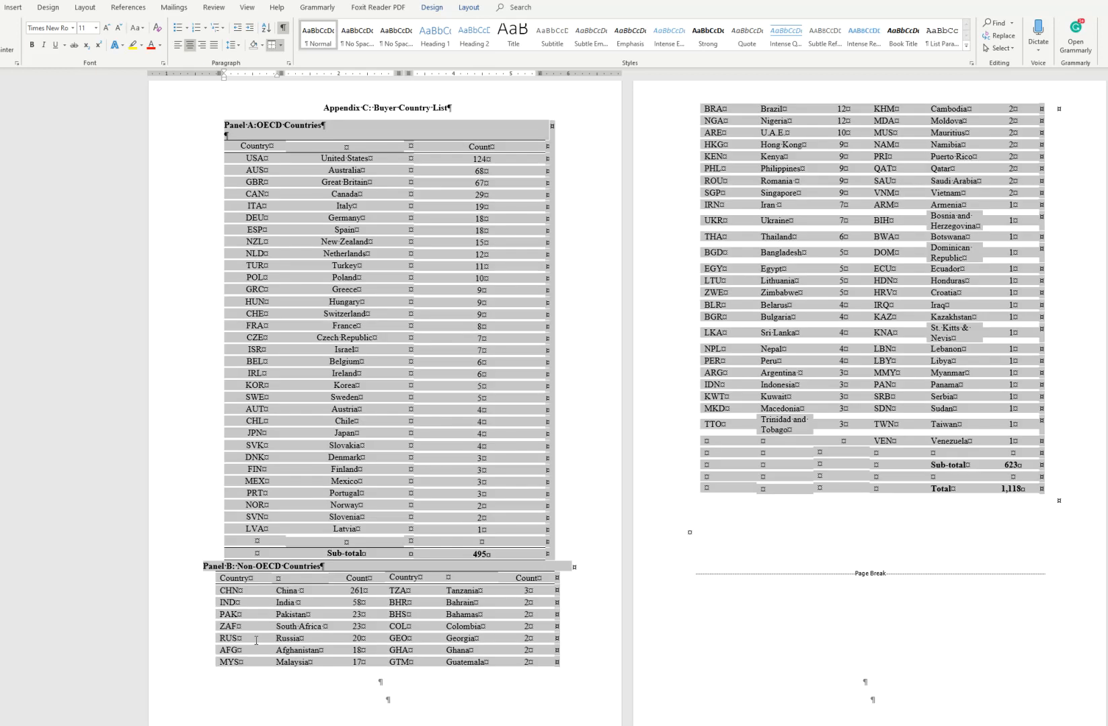
{"action": "left_click_drag", "start_coordinate": [256, 640], "coordinate": [256, 640]}
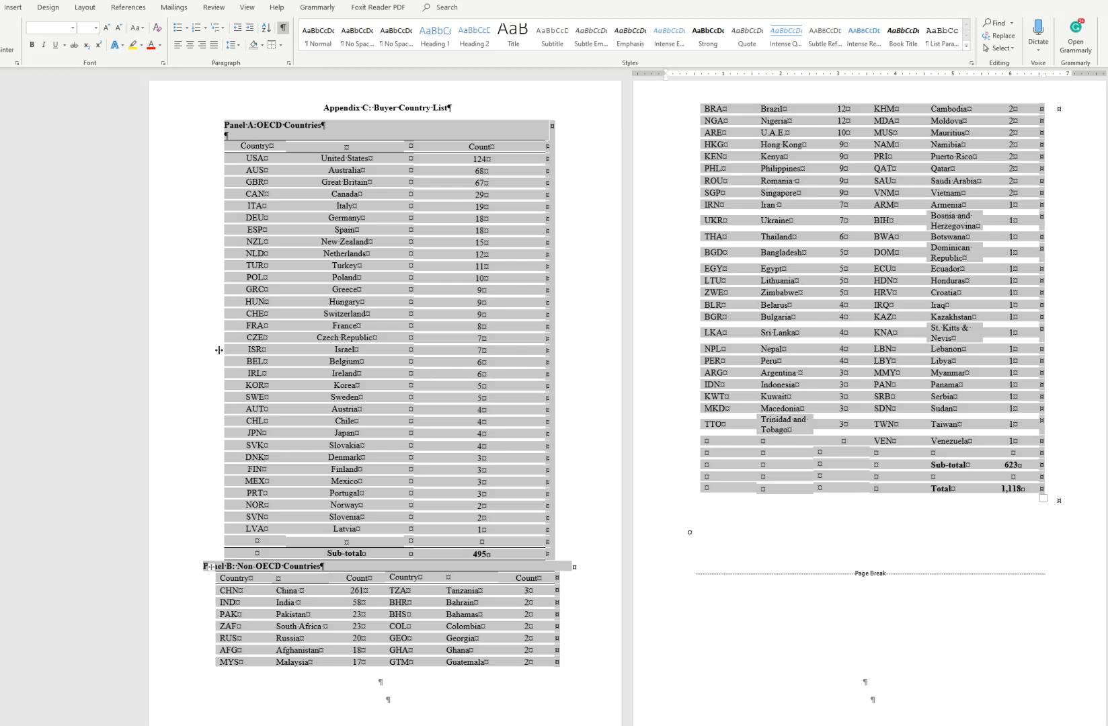
{"action": "mouse_move", "coordinate": [217, 350]}
{"action": "left_mouse_down"}
{"action": "mouse_move", "coordinate": [194, 349]}
{"action": "mouse_move", "coordinate": [218, 349]}
{"action": "left_mouse_up"}
- Try to shift the Panel B heading into line with the Panel A table's left edge, and undo the changes
{"action": "left_click", "coordinate": [204, 567]}
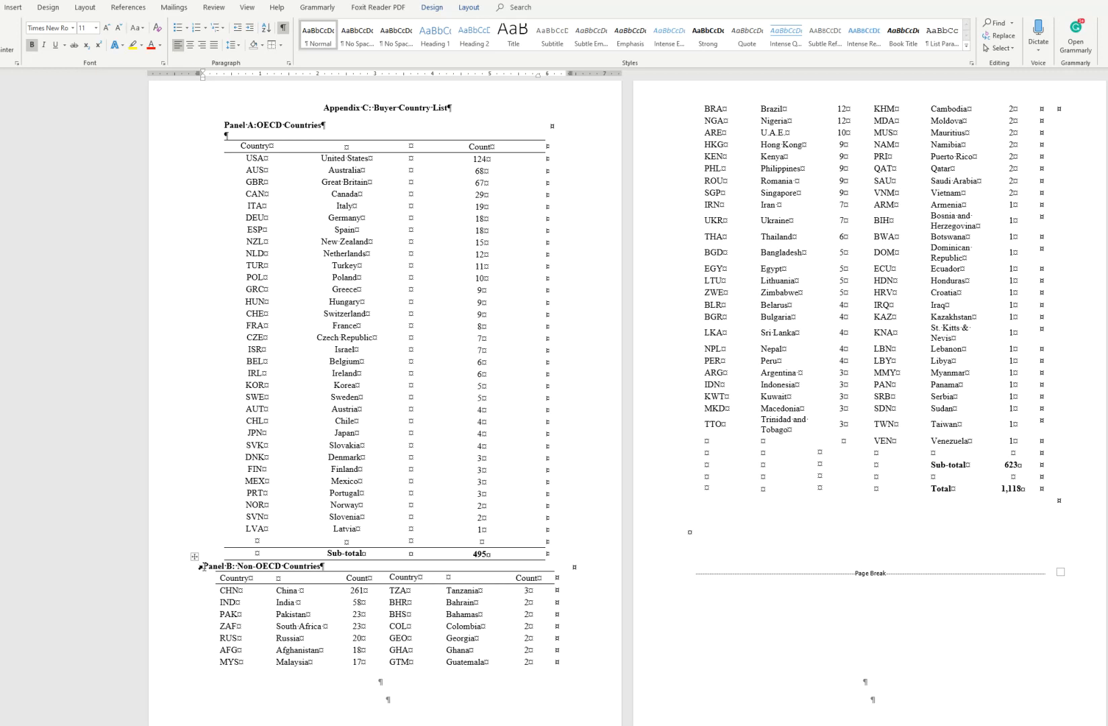
{"action": "left_click_drag", "start_coordinate": [197, 566], "coordinate": [220, 564]}
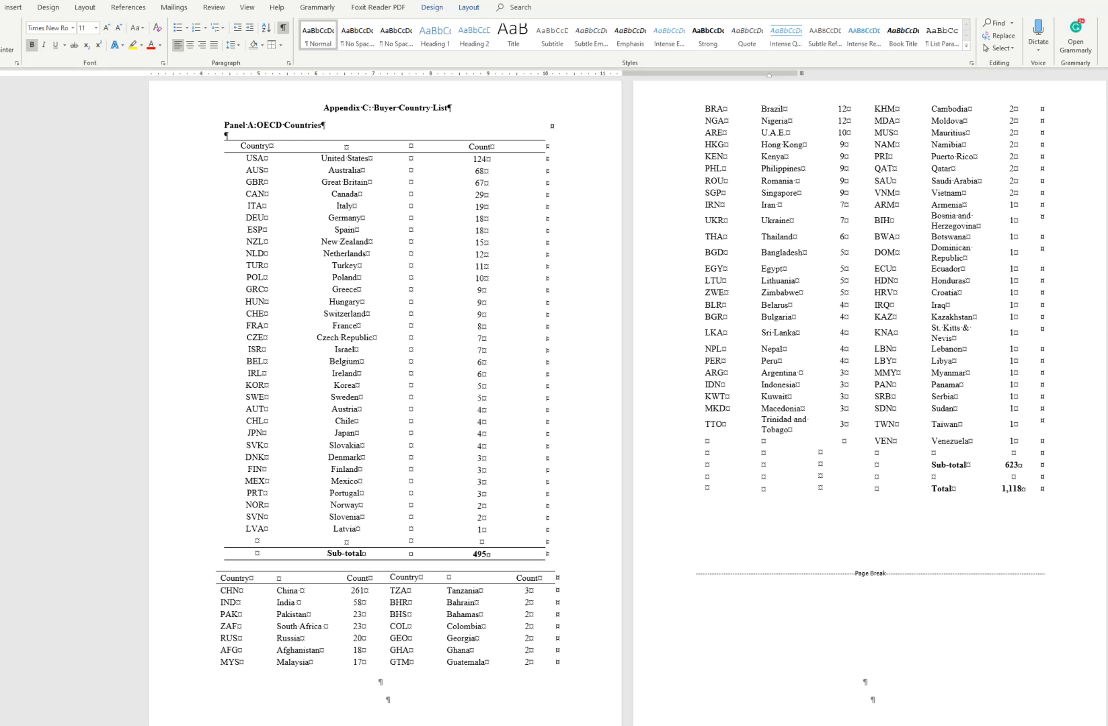
{"action": "key", "text": "ctrl+z"}
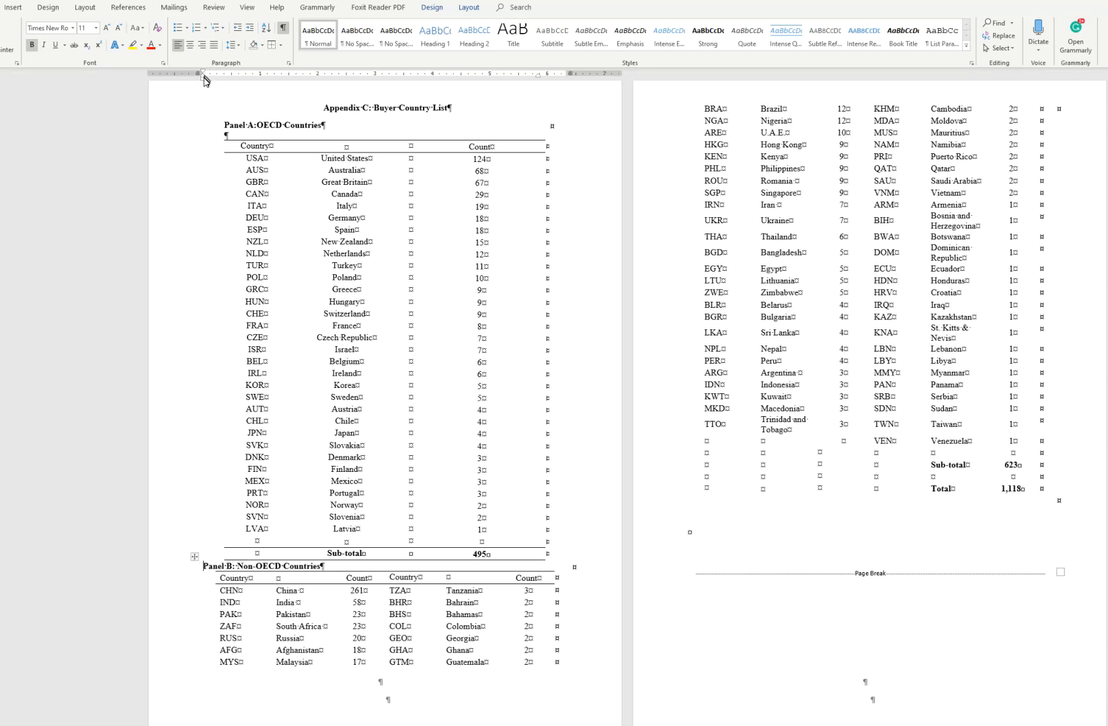
{"action": "left_click_drag", "start_coordinate": [196, 73], "coordinate": [223, 71]}
{"action": "key", "text": "ctrl+z"}
- Insert a column break and a page break at the Panel B heading so that the Panel B table starts on a new page
{"action": "left_click", "coordinate": [90, 9]}
{"action": "left_click", "coordinate": [74, 24]}
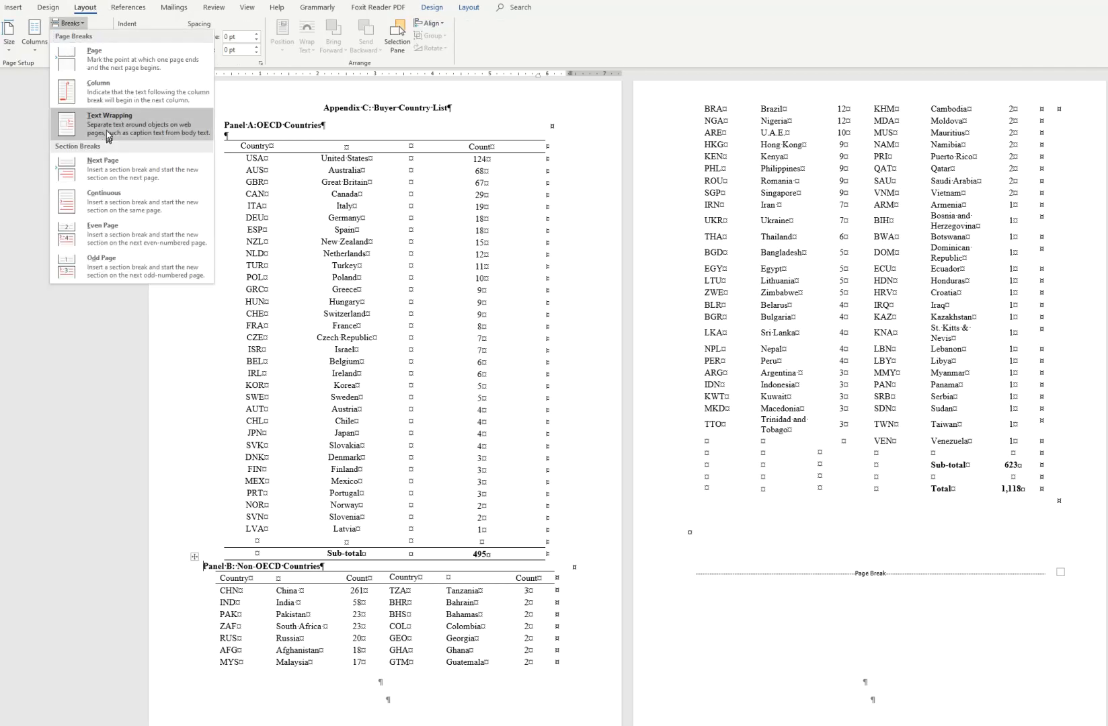
{"action": "left_click", "coordinate": [104, 92]}
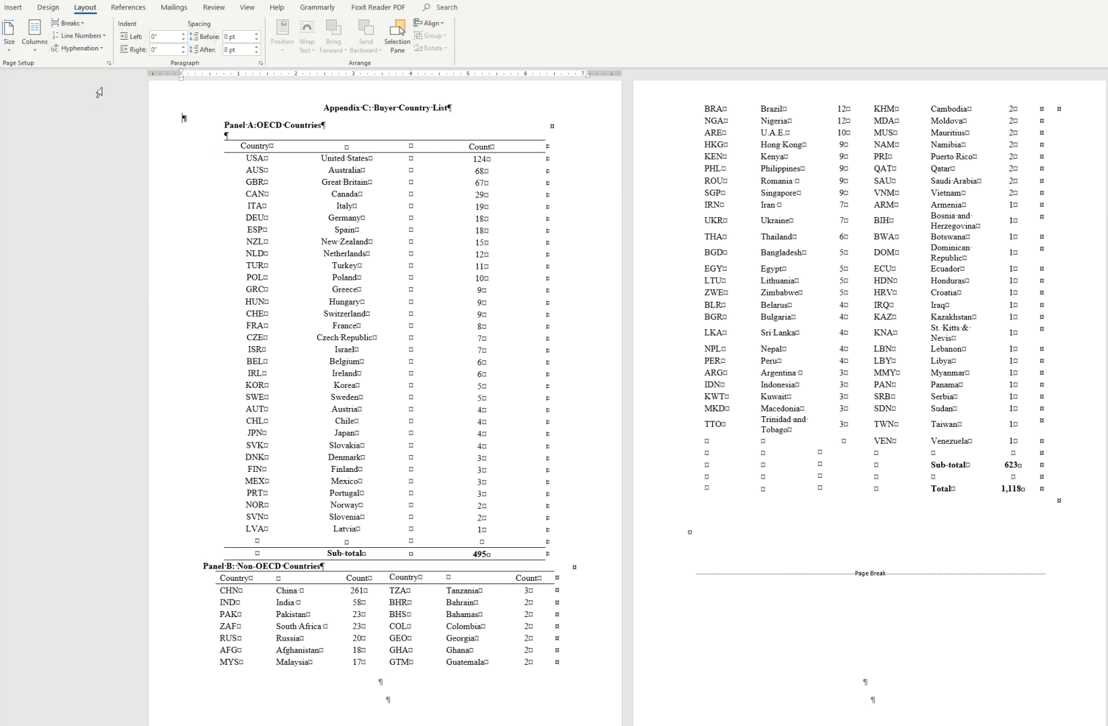
{"action": "left_click", "coordinate": [205, 566]}
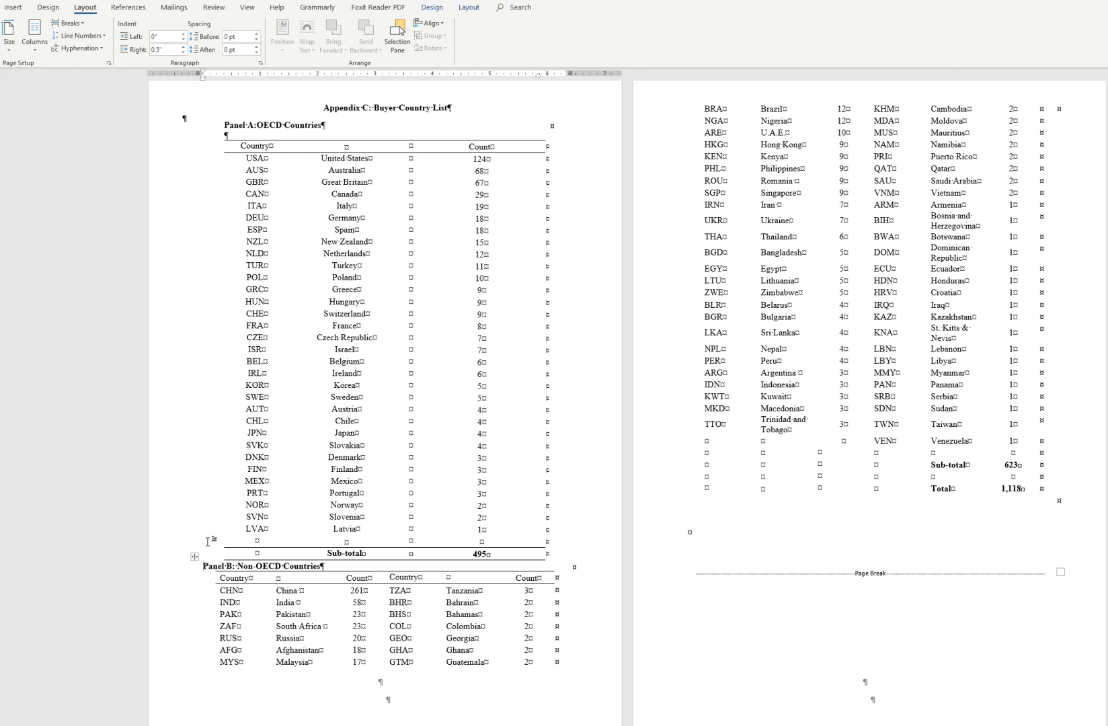
{"action": "key", "text": "ctrl+Return"}
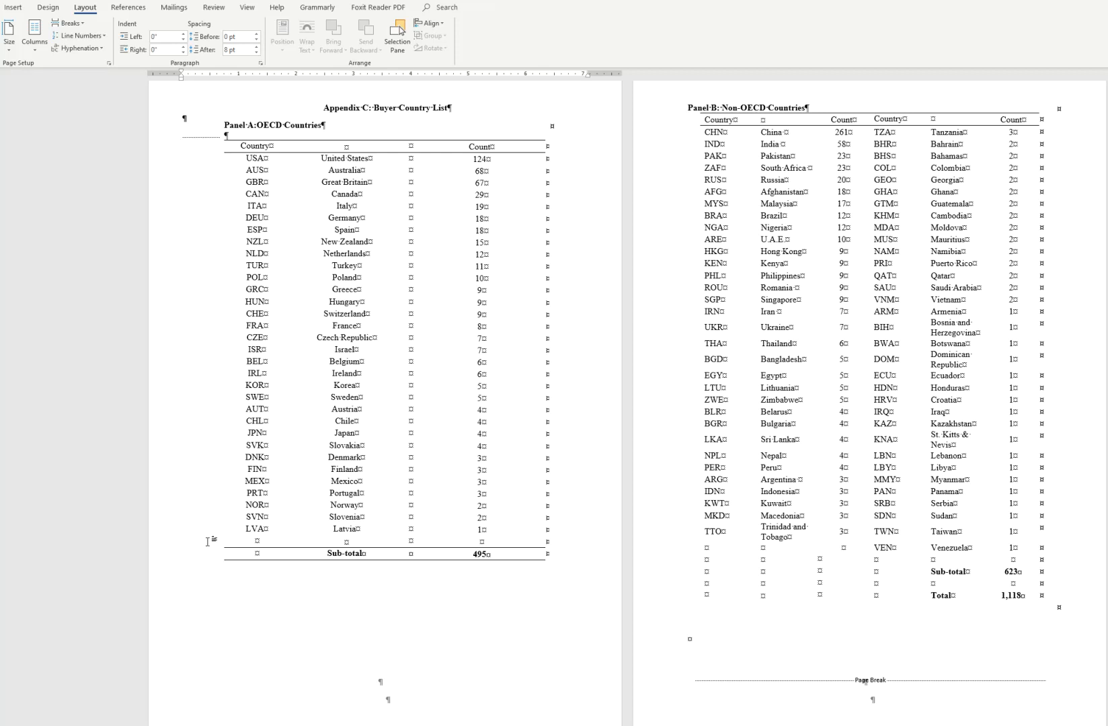
- Add two blank lines above the Panel B: Non-OECD Countries heading
{"action": "left_click", "coordinate": [689, 108]}
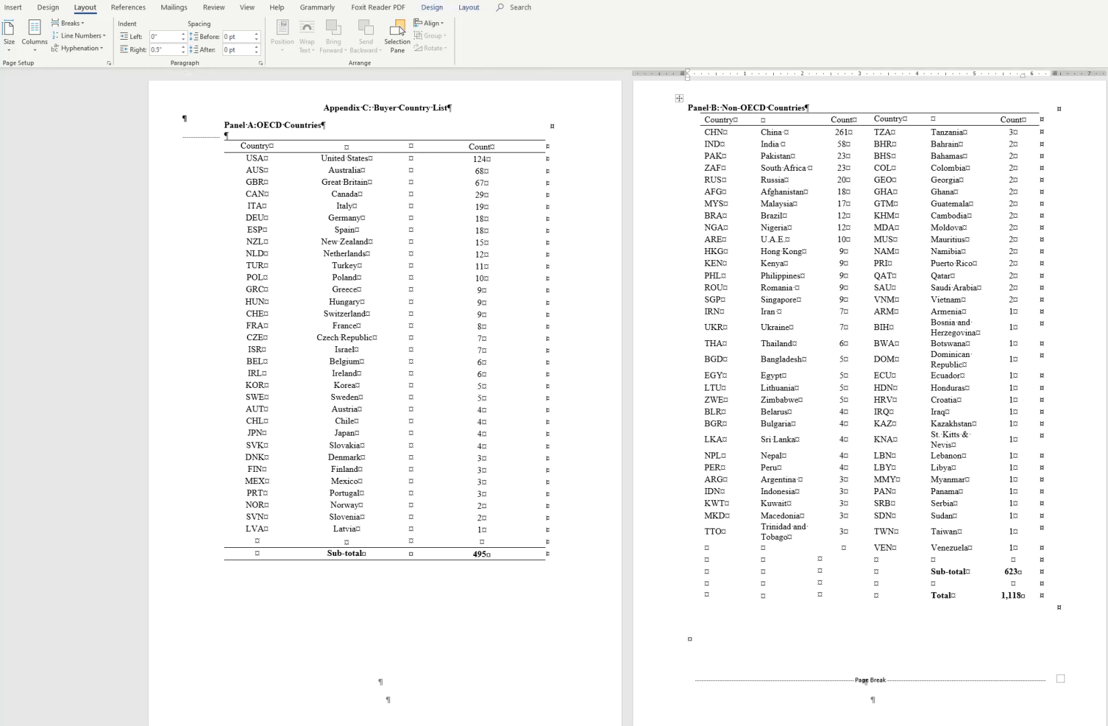
{"action": "key", "text": "Return"}
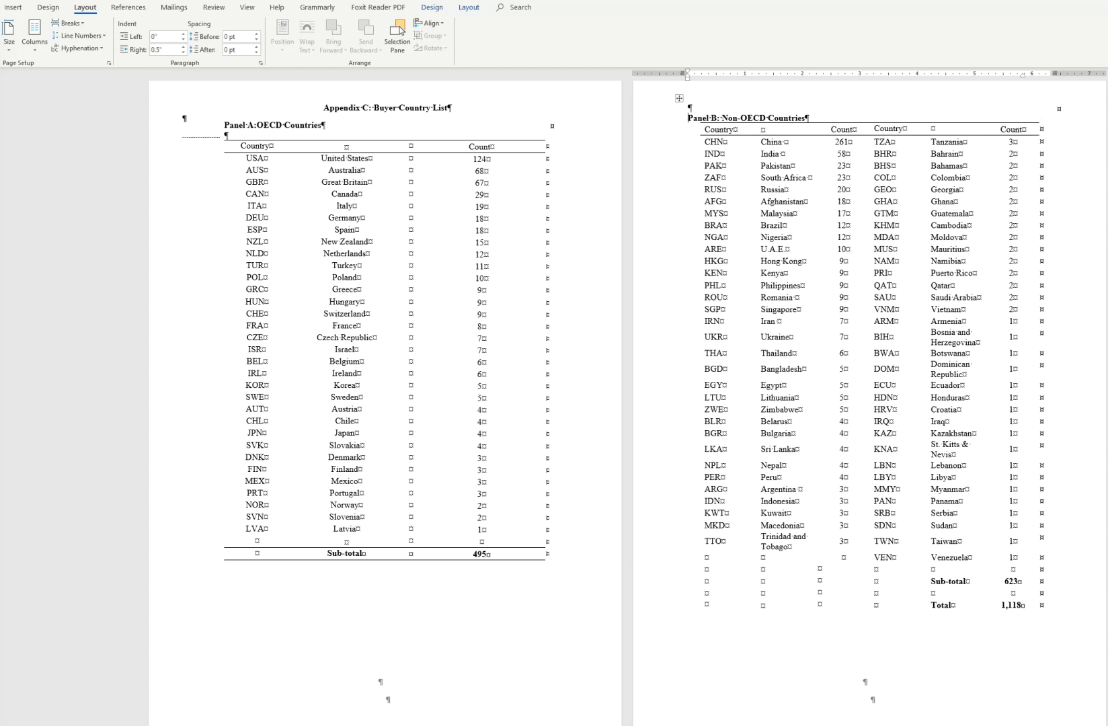
{"action": "key", "text": "Return"}
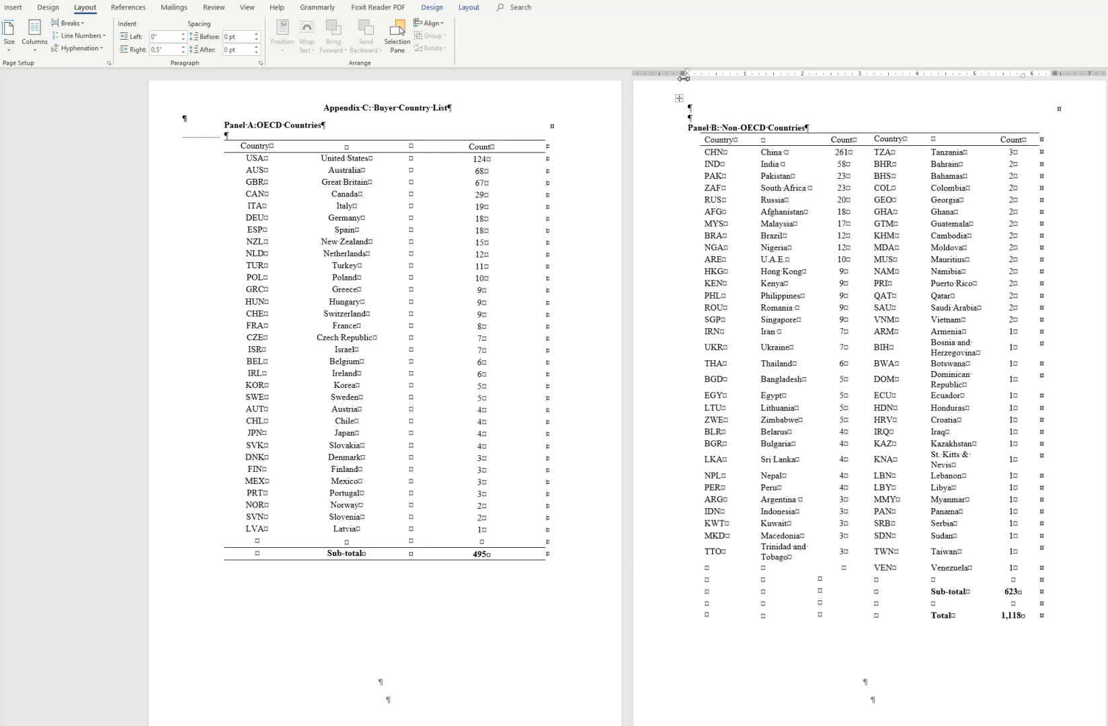
- Try to adjust the left edge of the Panel B table slightly
{"action": "left_click_drag", "start_coordinate": [682, 73], "coordinate": [682, 73]}
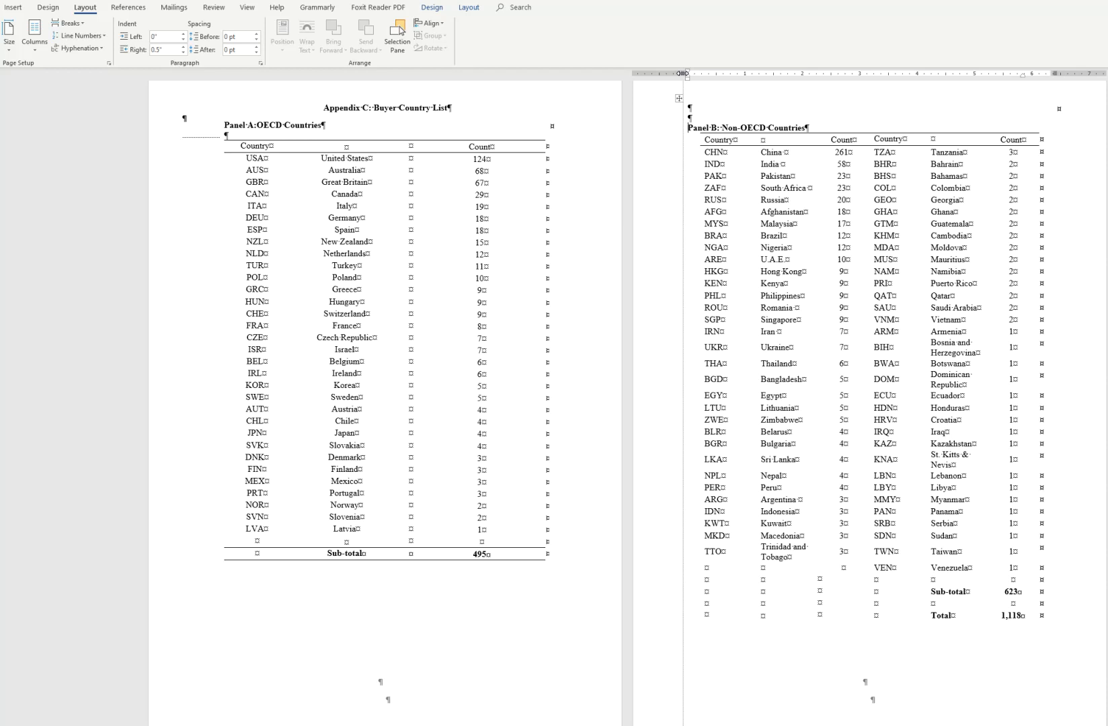
{"action": "mouse_move", "coordinate": [682, 73]}
{"action": "left_mouse_down"}
{"action": "mouse_move", "coordinate": [693, 72]}
{"action": "mouse_move", "coordinate": [681, 73]}
{"action": "left_mouse_up"}
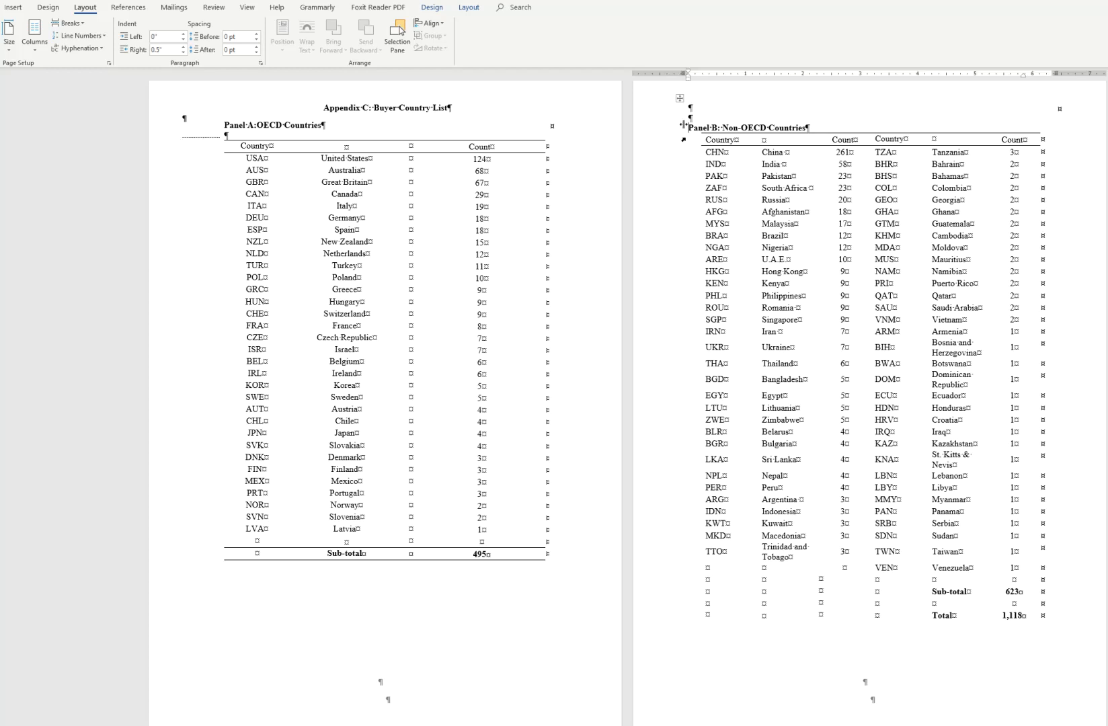
- Insert an empty row directly below the header row of the Panel B table
{"action": "left_click", "coordinate": [679, 99]}
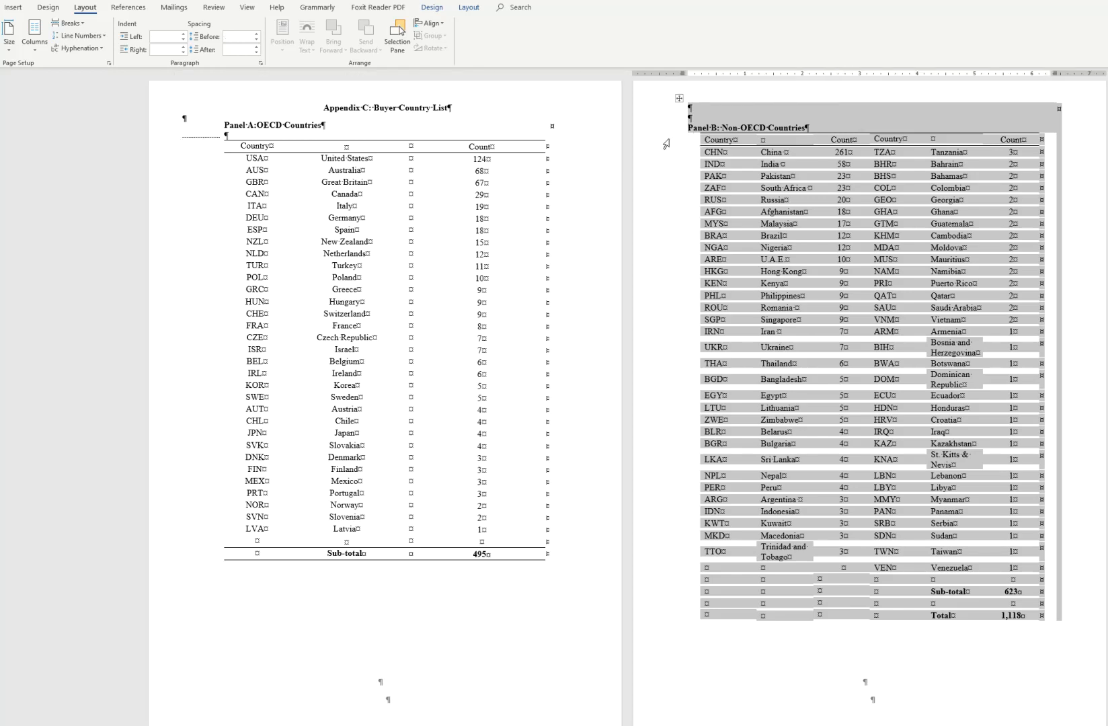
{"action": "left_click", "coordinate": [704, 144]}
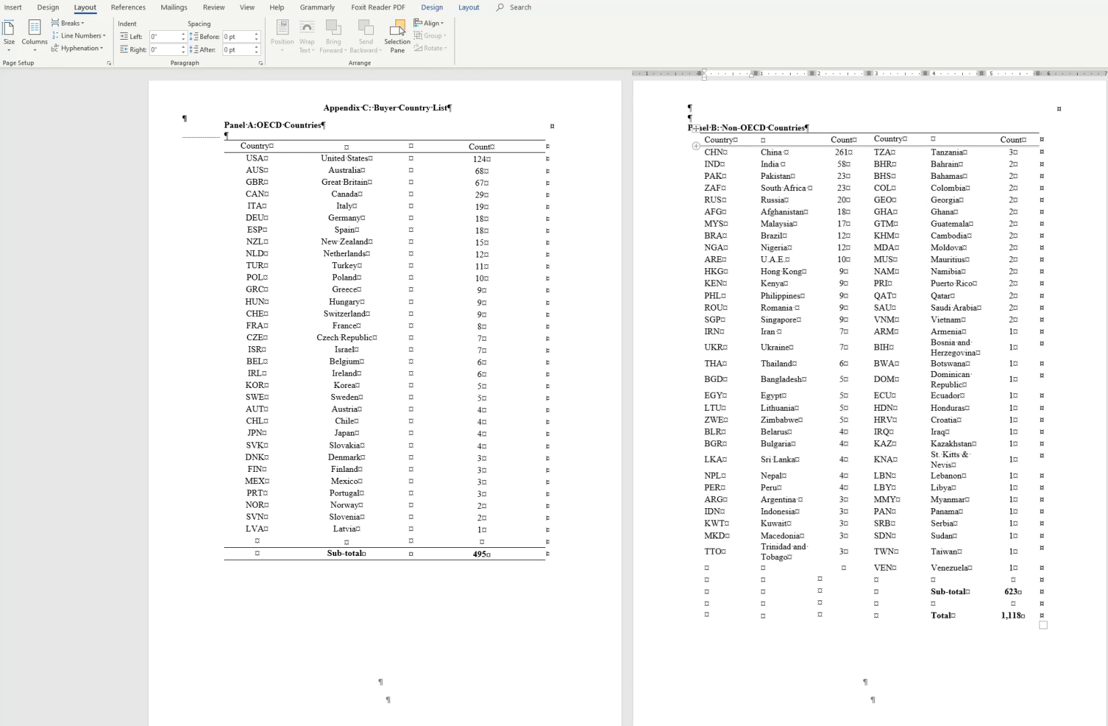
{"action": "left_click", "coordinate": [697, 146]}
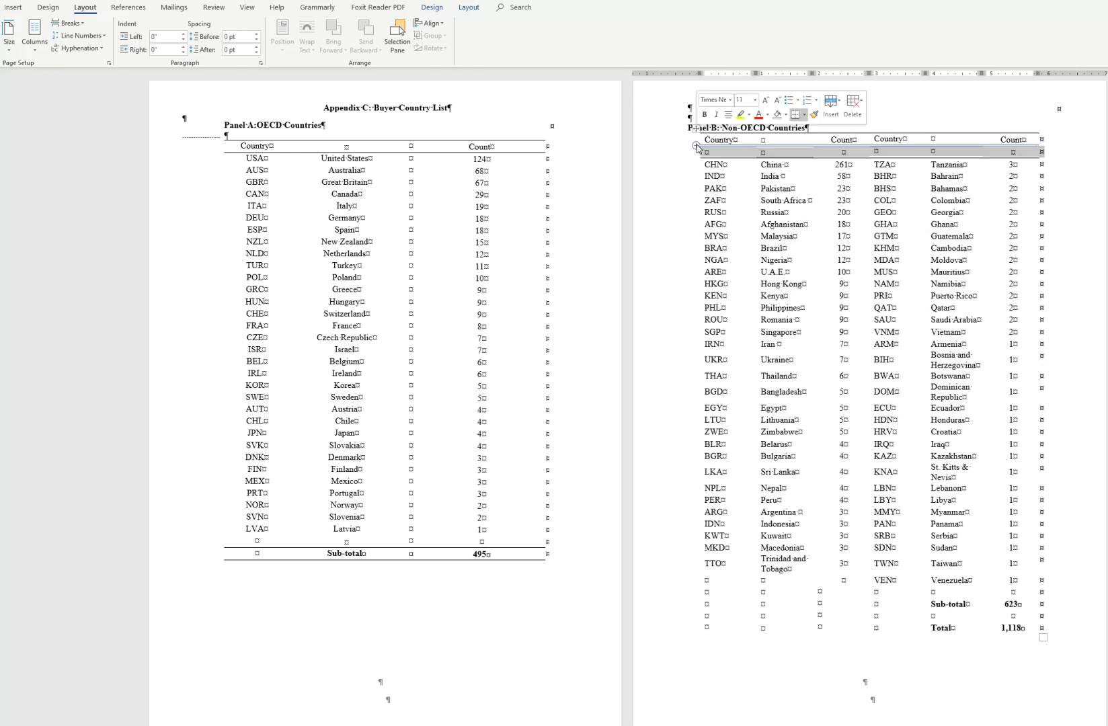
- Move the Panel B column headers down into the empty second row and merge the cells of the emptied top row
{"action": "left_click_drag", "start_coordinate": [723, 141], "coordinate": [1018, 133]}
{"action": "left_click_drag", "start_coordinate": [735, 143], "coordinate": [729, 162]}
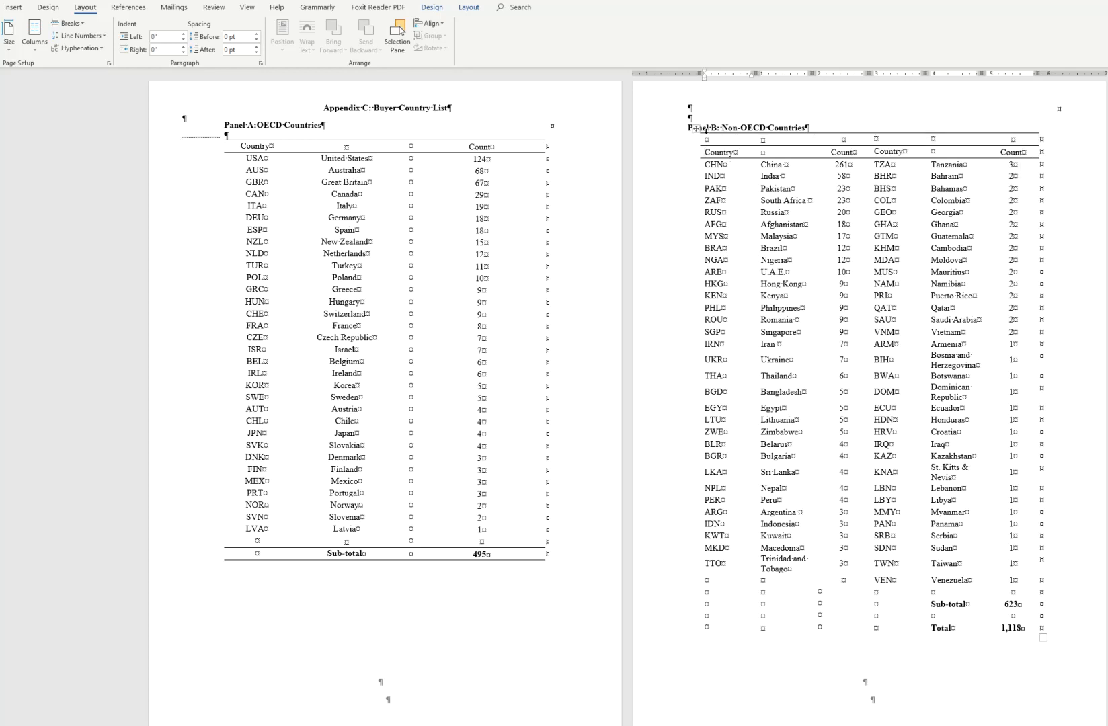
{"action": "left_click_drag", "start_coordinate": [706, 139], "coordinate": [1009, 137]}
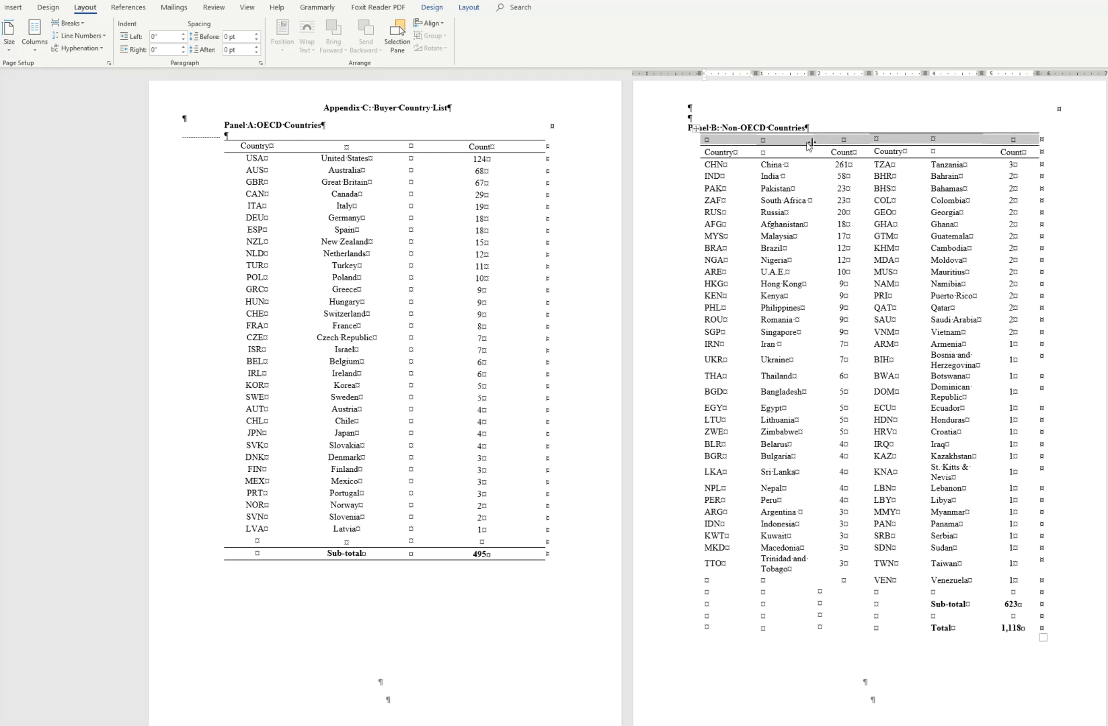
{"action": "right_click", "coordinate": [708, 140]}
{"action": "left_click", "coordinate": [738, 228]}
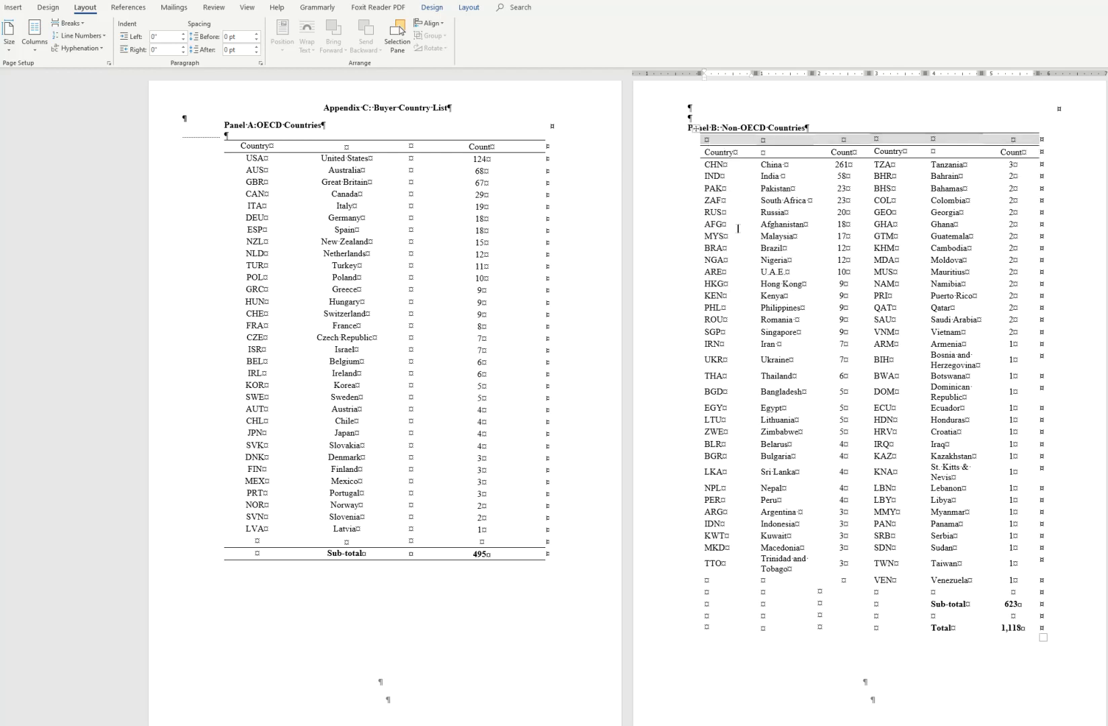
- Move the Panel B: Non-OECD Countries heading into the merged top row of its table and left-align it
{"action": "left_click", "coordinate": [686, 130]}
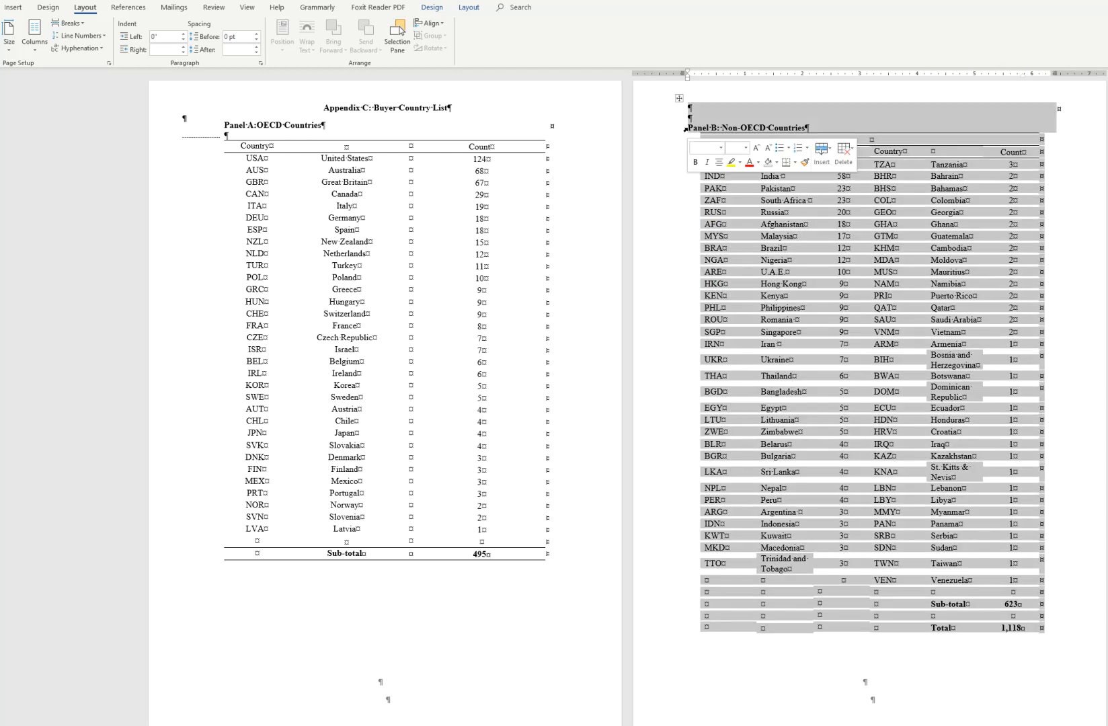
{"action": "left_click_drag", "start_coordinate": [690, 127], "coordinate": [798, 141]}
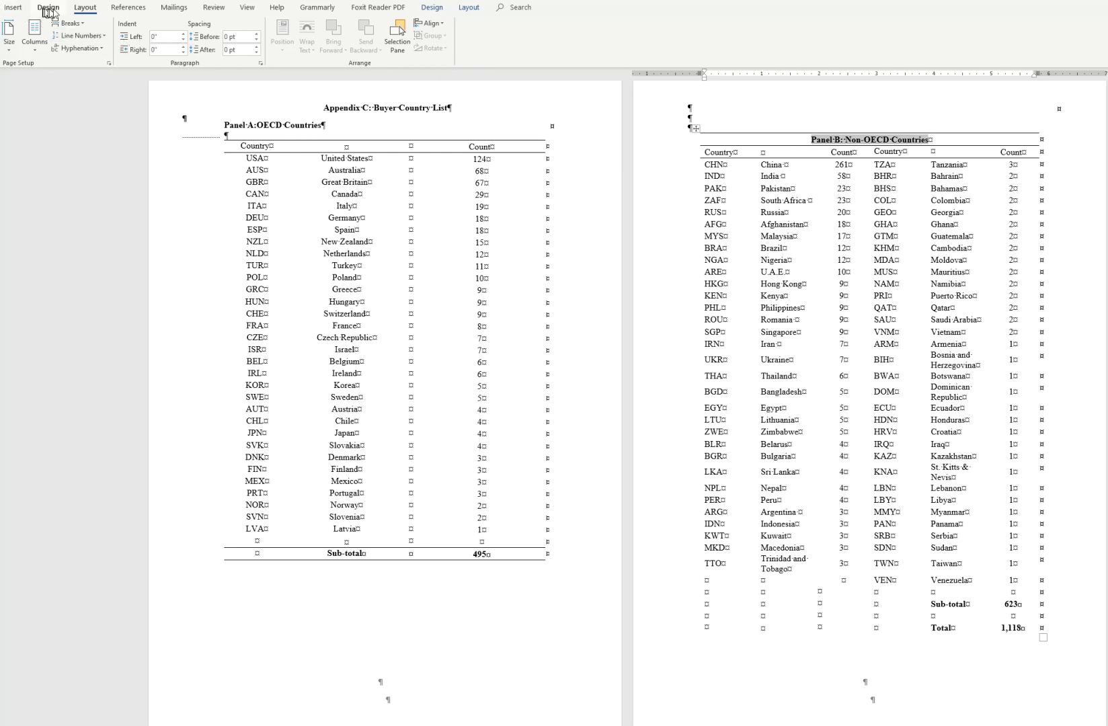
{"action": "left_click", "coordinate": [1, 7]}
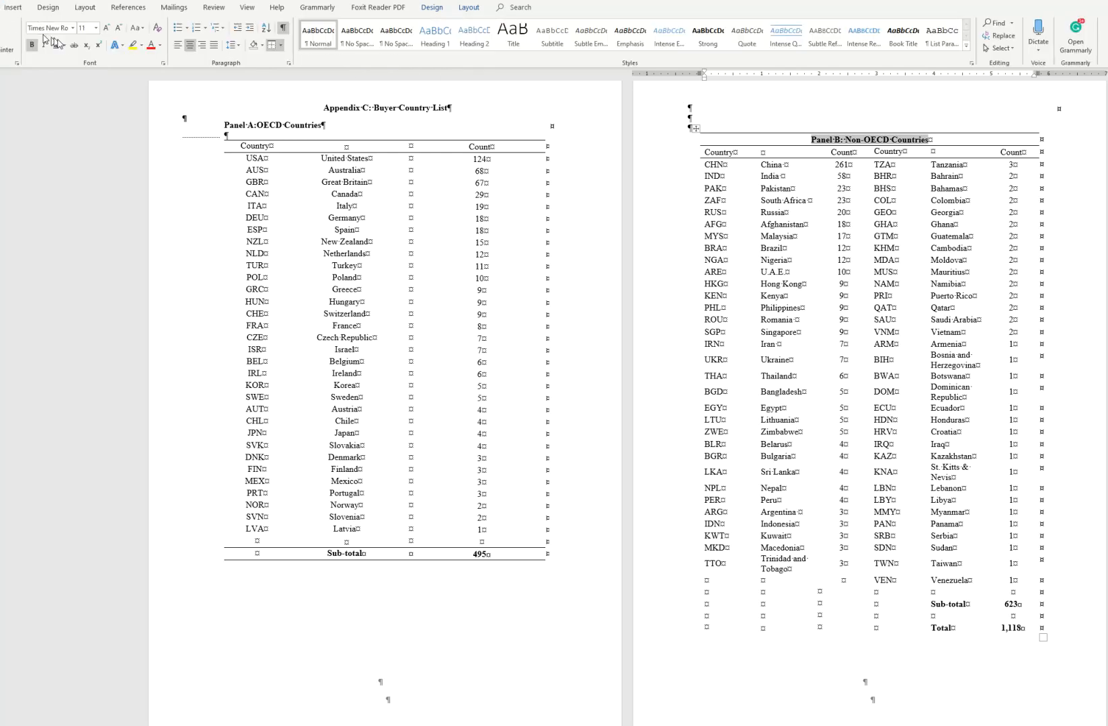
{"action": "left_click", "coordinate": [178, 49]}
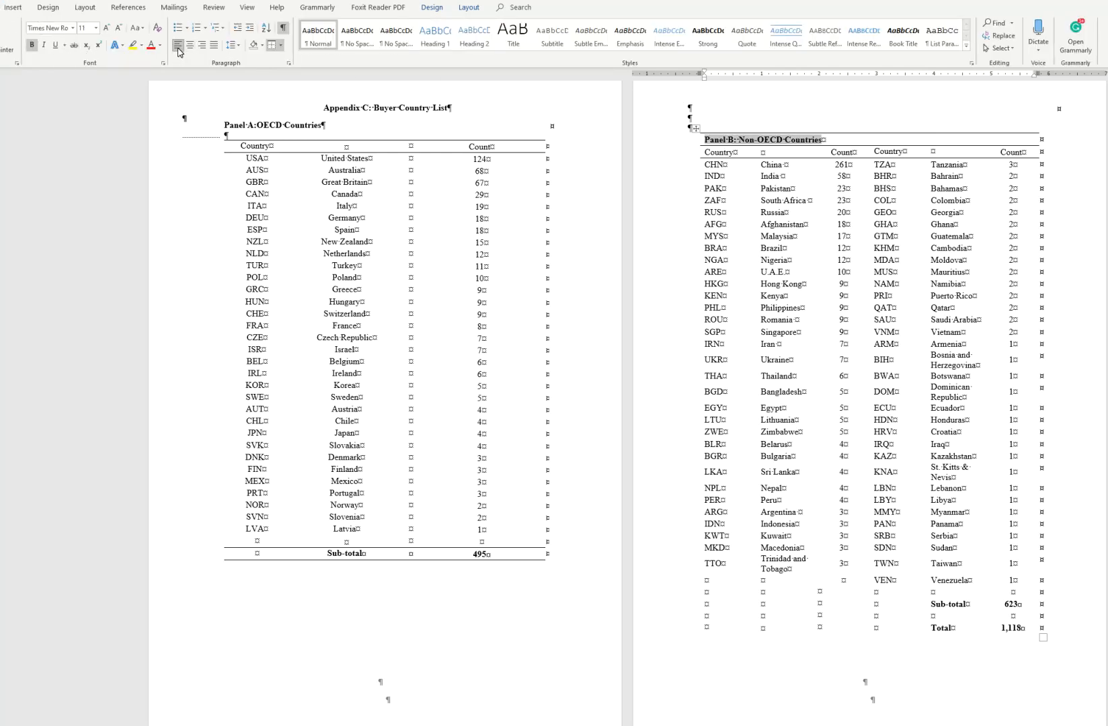
- Delete one of the blank lines above the Panel B table
{"action": "left_click", "coordinate": [672, 126]}
{"action": "left_click", "coordinate": [938, 125]}
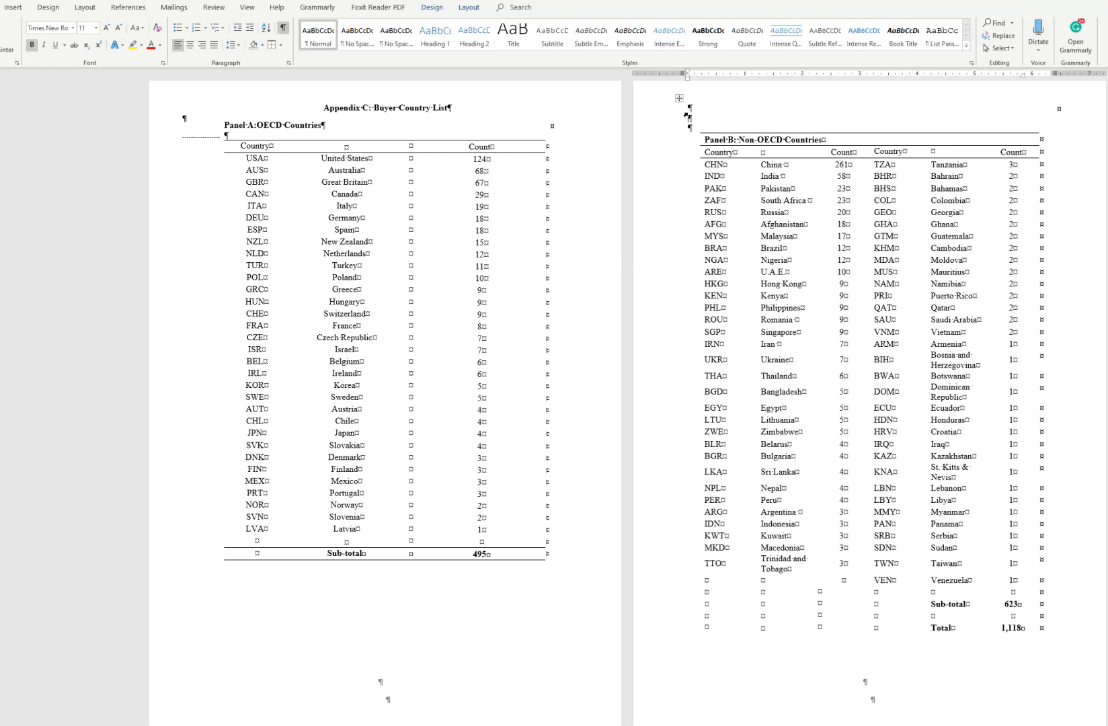
{"action": "left_click", "coordinate": [685, 110]}
{"action": "left_click", "coordinate": [711, 109]}
{"action": "key", "text": "Delete"}
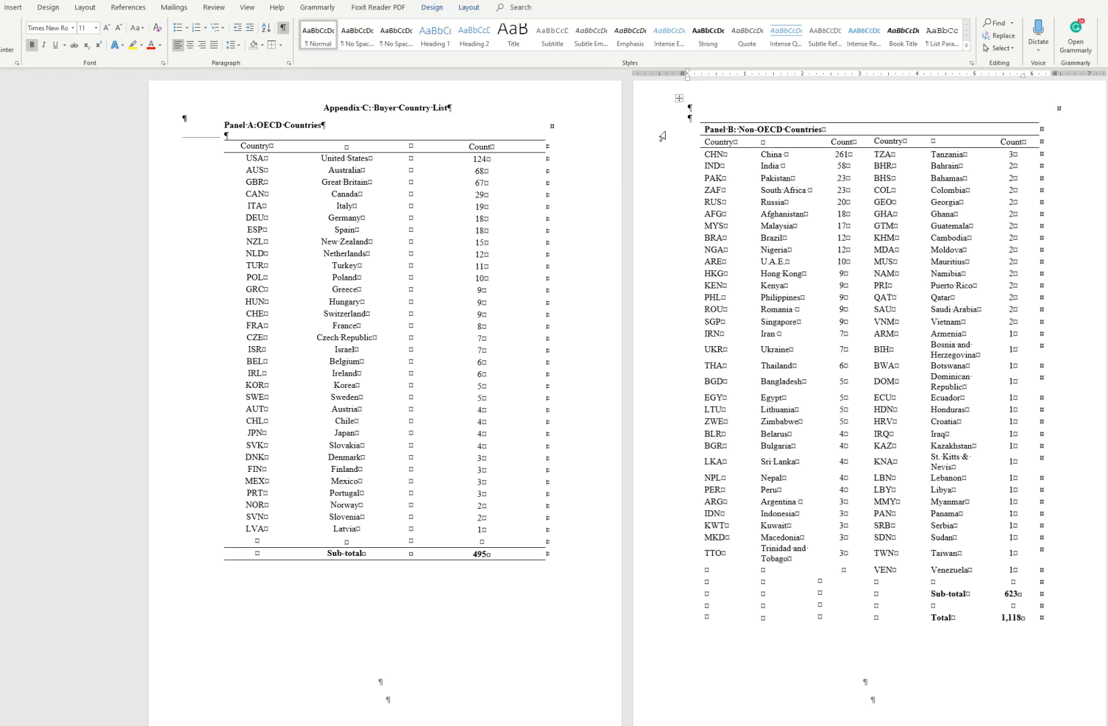
- Remove all borders from the merged Panel B heading row and restore only its bottom border
{"action": "left_click", "coordinate": [668, 135]}
{"action": "left_click", "coordinate": [871, 132]}
{"action": "left_click", "coordinate": [702, 129]}
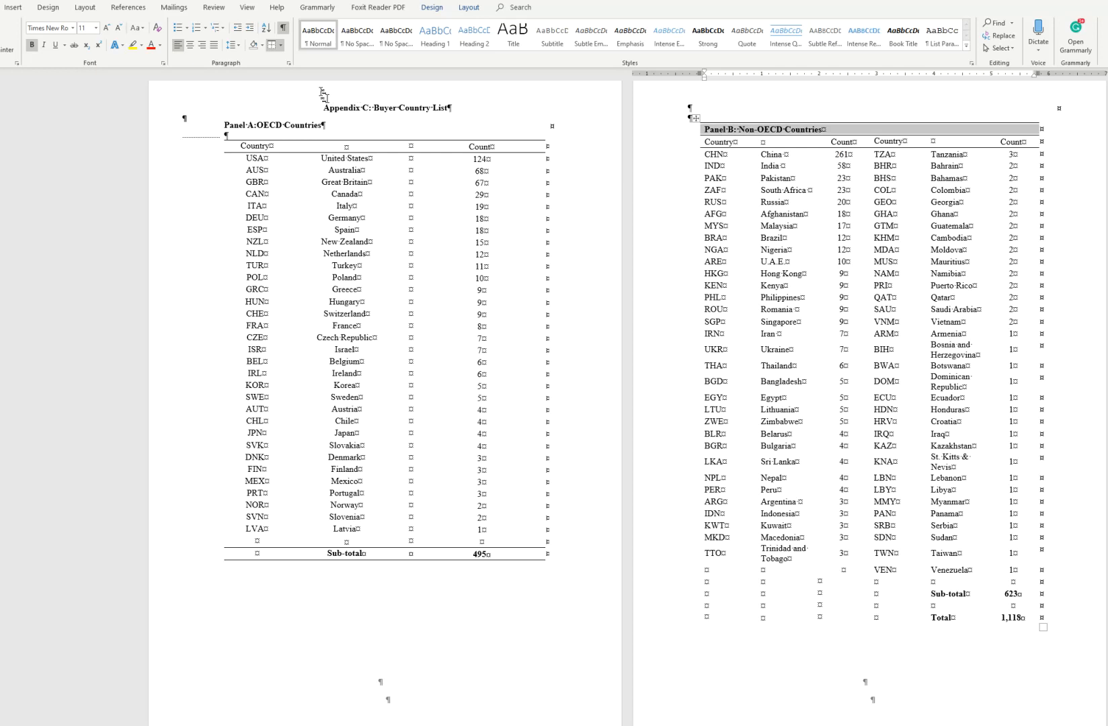
{"action": "left_click", "coordinate": [285, 45]}
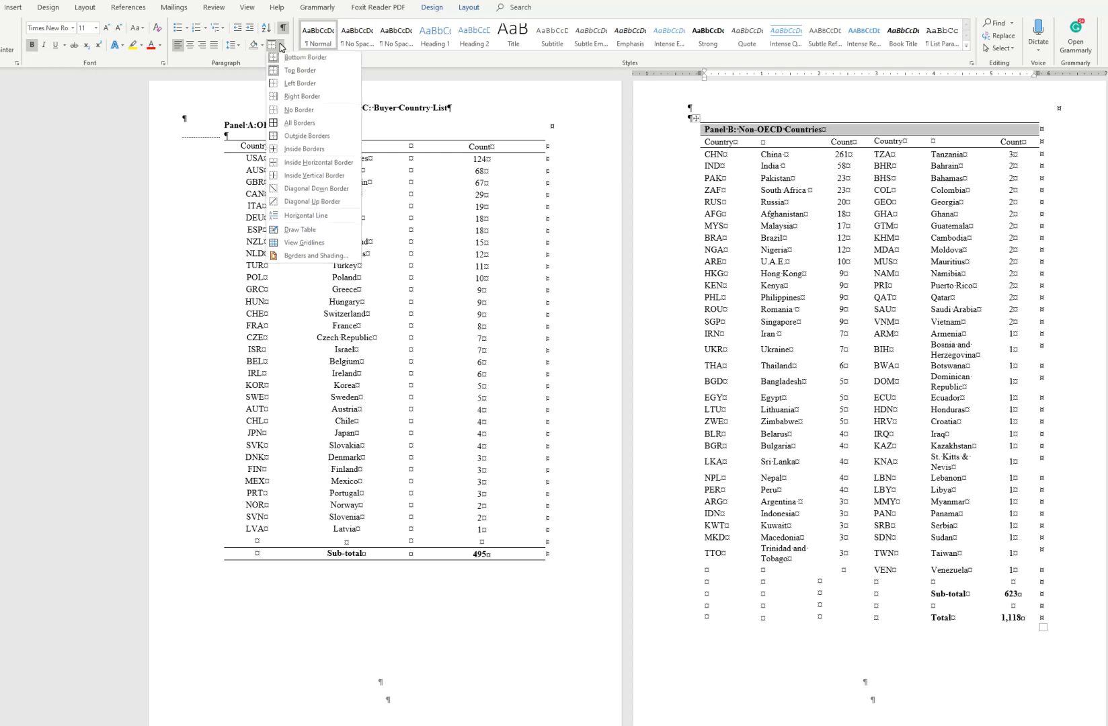
{"action": "left_click", "coordinate": [274, 115]}
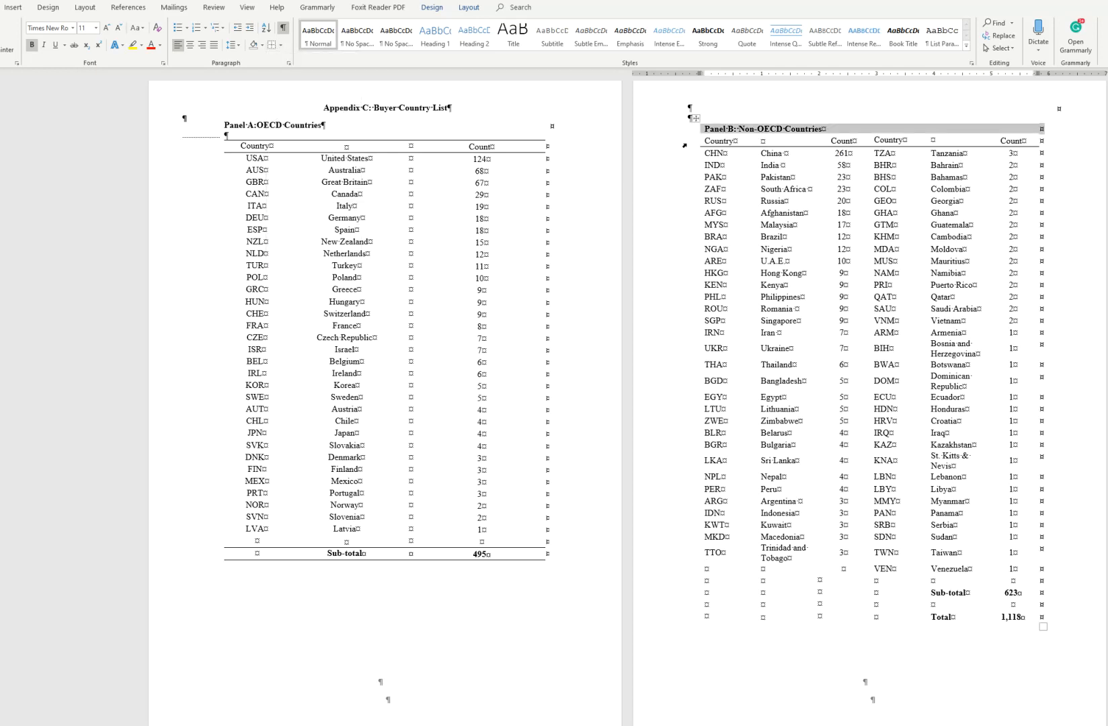
{"action": "left_click", "coordinate": [281, 45]}
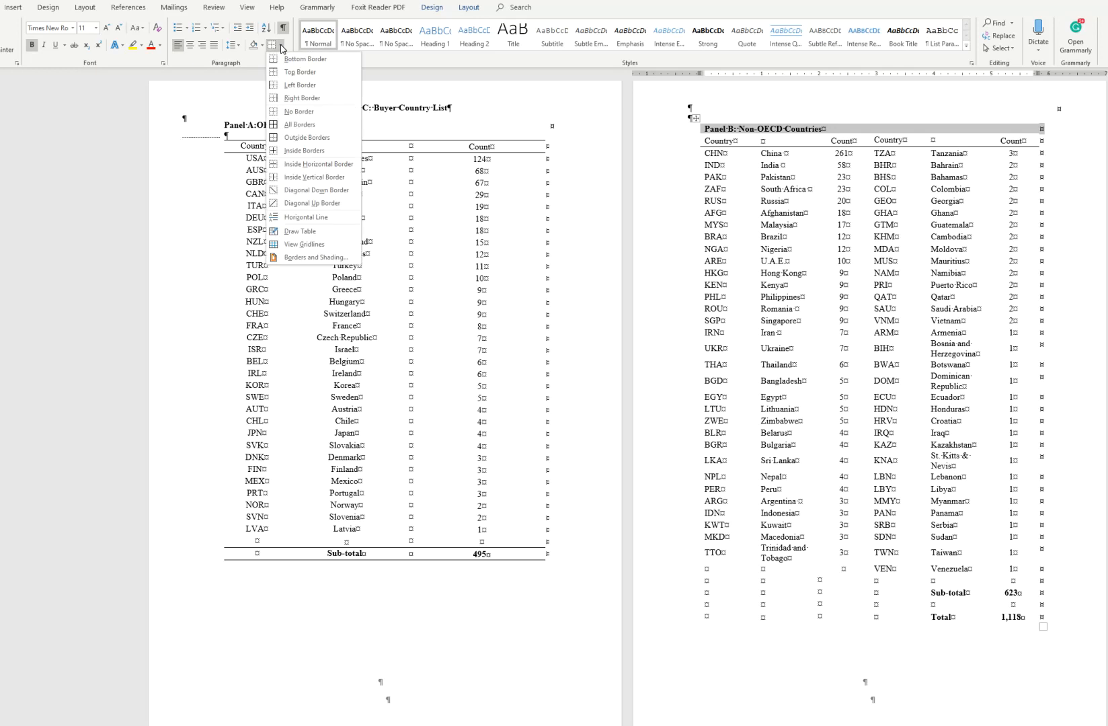
{"action": "left_click", "coordinate": [279, 72]}
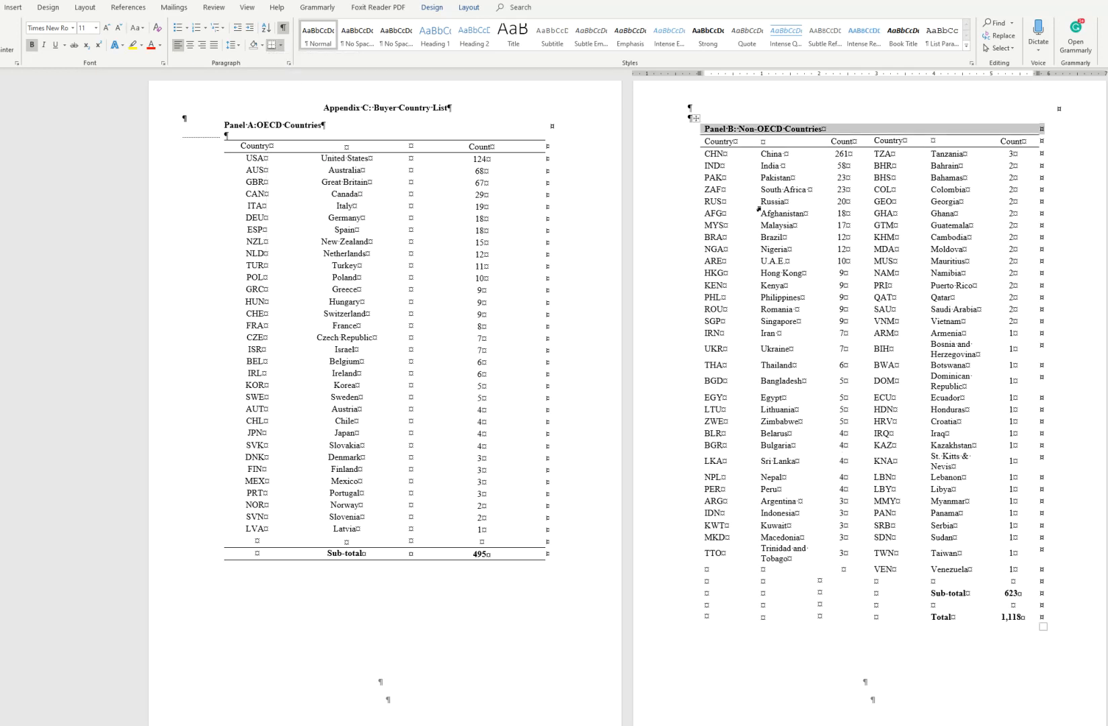
- Add an empty line below the Panel B: Non-OECD Countries heading inside its table row
{"action": "left_click", "coordinate": [724, 202]}
{"action": "left_click", "coordinate": [828, 129]}
{"action": "key", "text": "Return"}
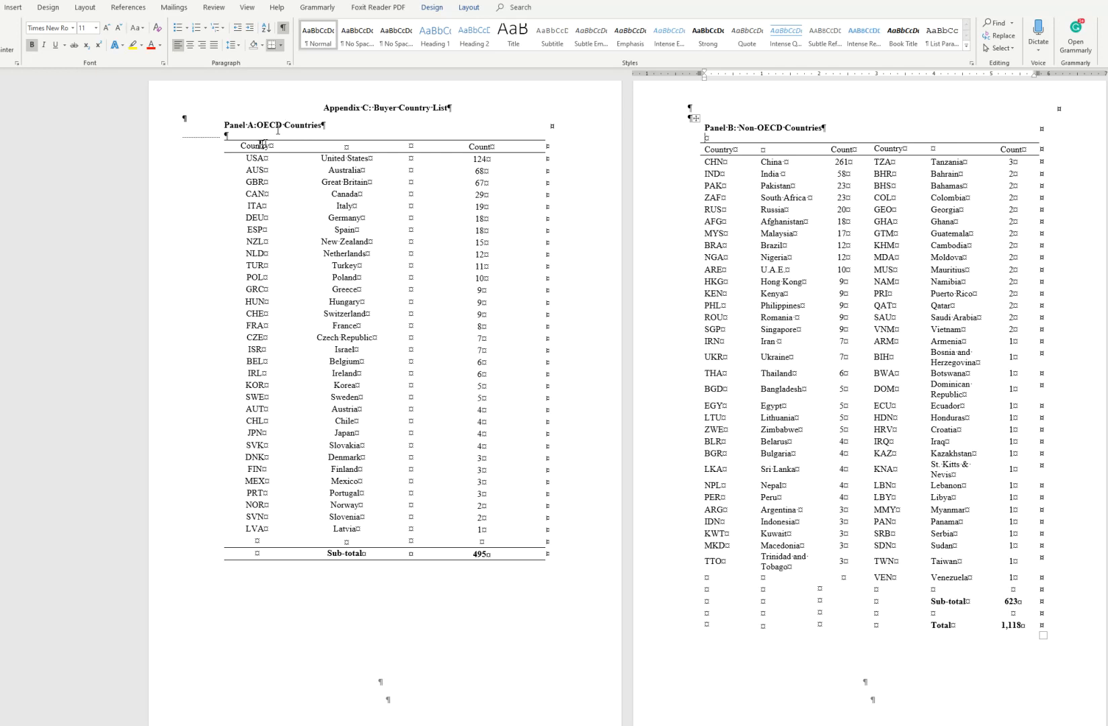
- Delete the page break and one blank line before Panel B, and reinsert a page break so that it starts on a new page
{"action": "left_click", "coordinate": [161, 142]}
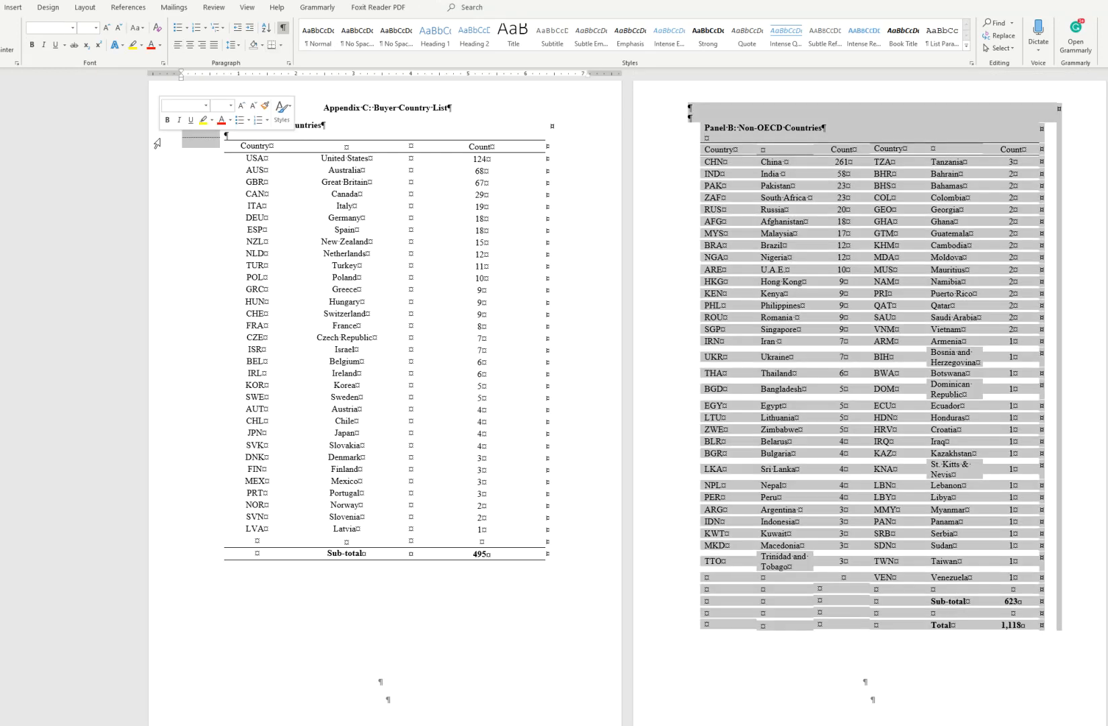
{"action": "left_click", "coordinate": [222, 143]}
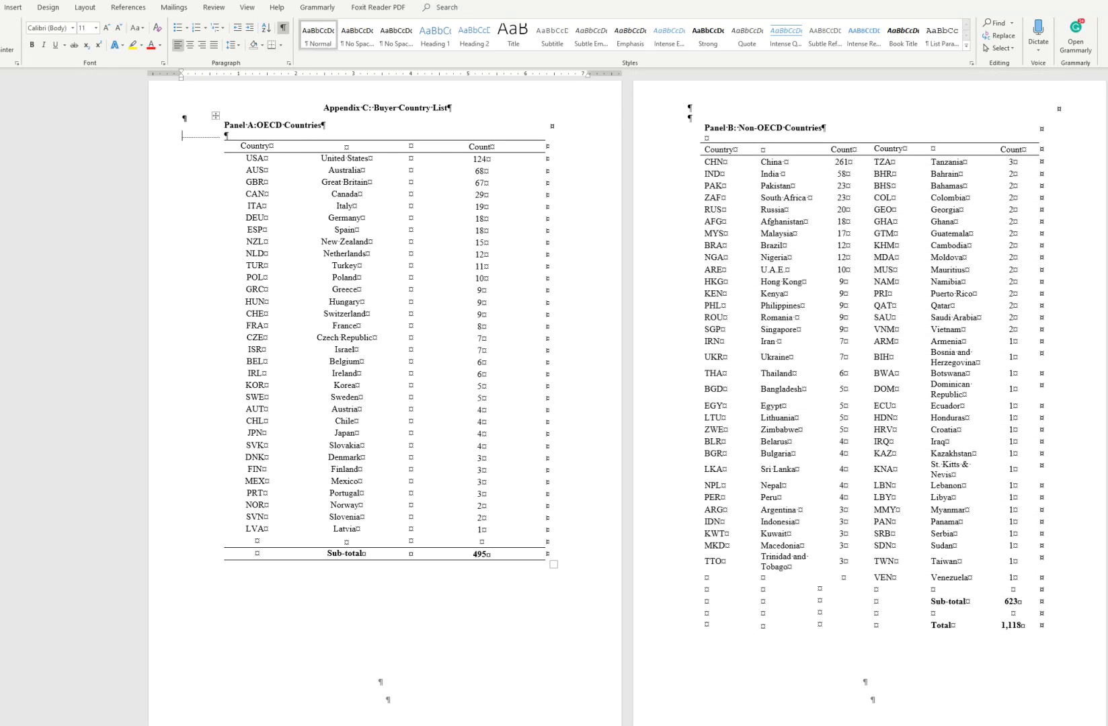
{"action": "key", "text": "Delete"}
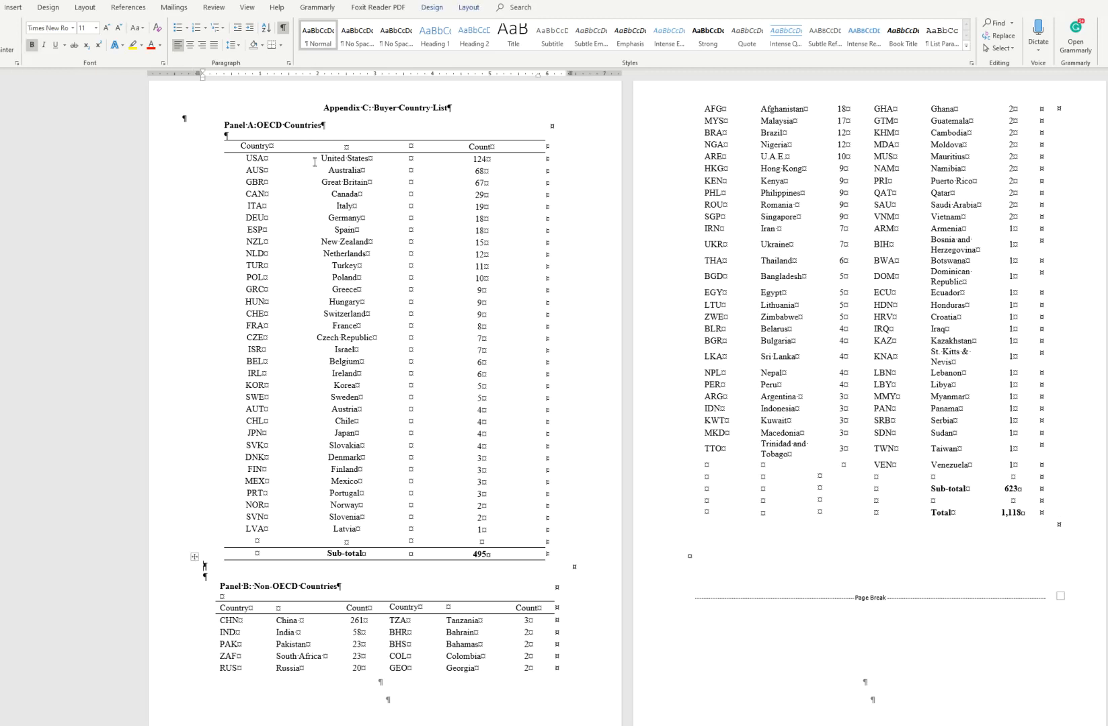
{"action": "key", "text": "Delete"}
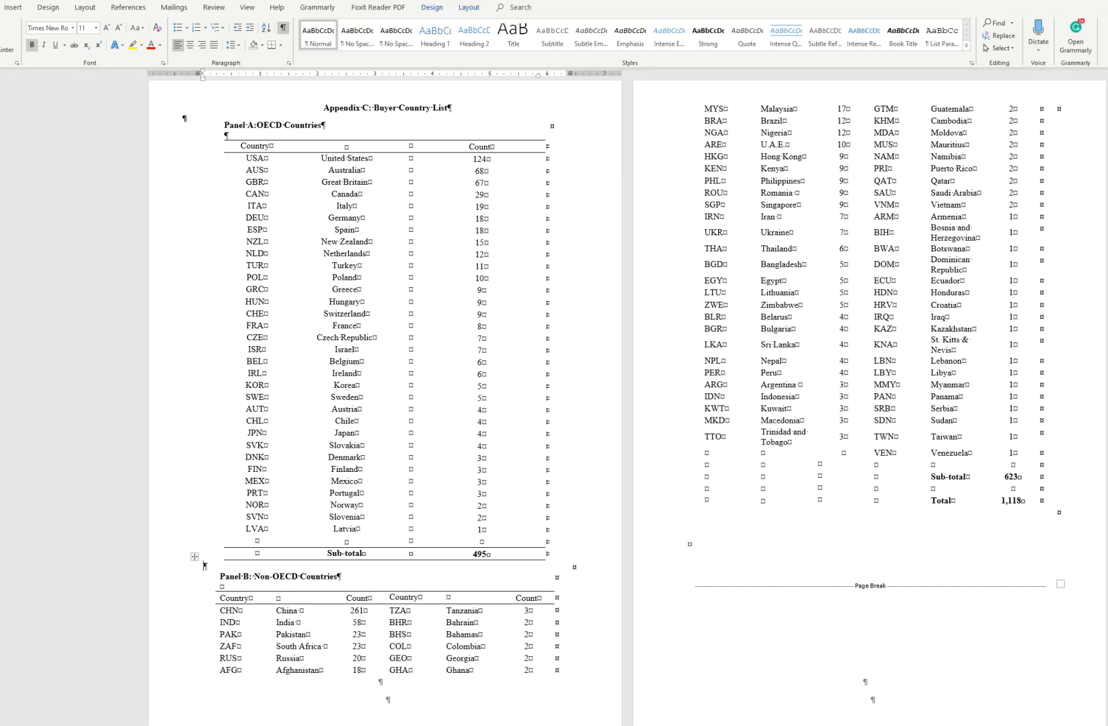
{"action": "left_click", "coordinate": [220, 577]}
{"action": "key", "text": "ctrl+Return"}
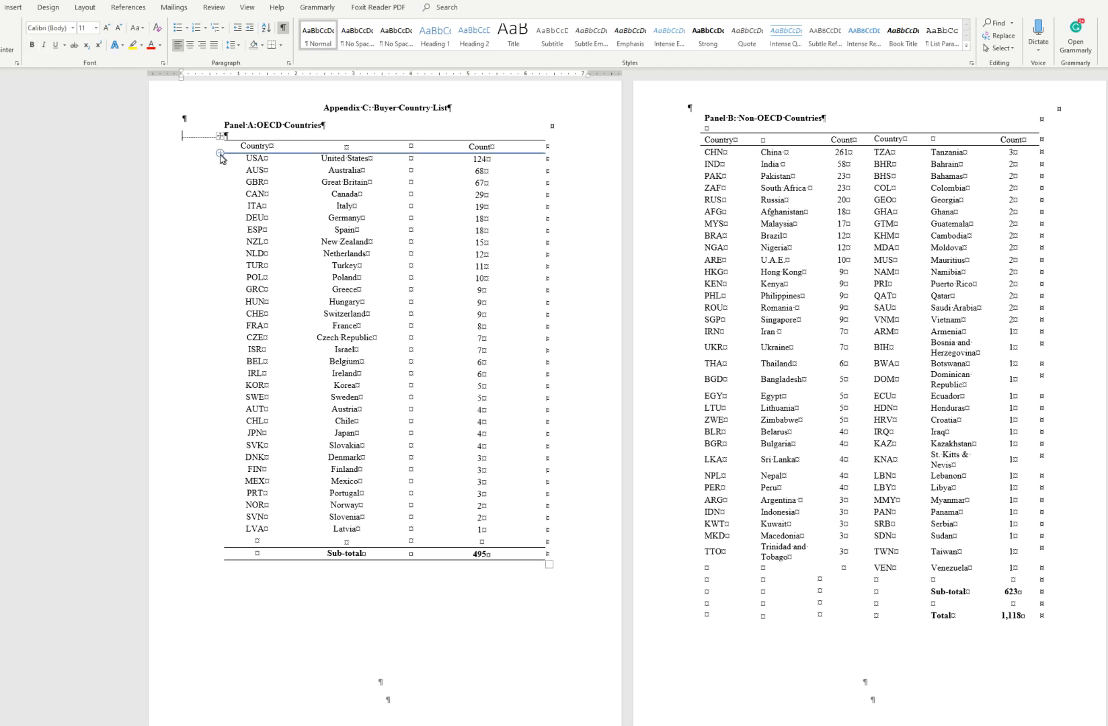
- Insert an empty row below the Panel A header row and move the column headers down into it
{"action": "left_click", "coordinate": [220, 154]}
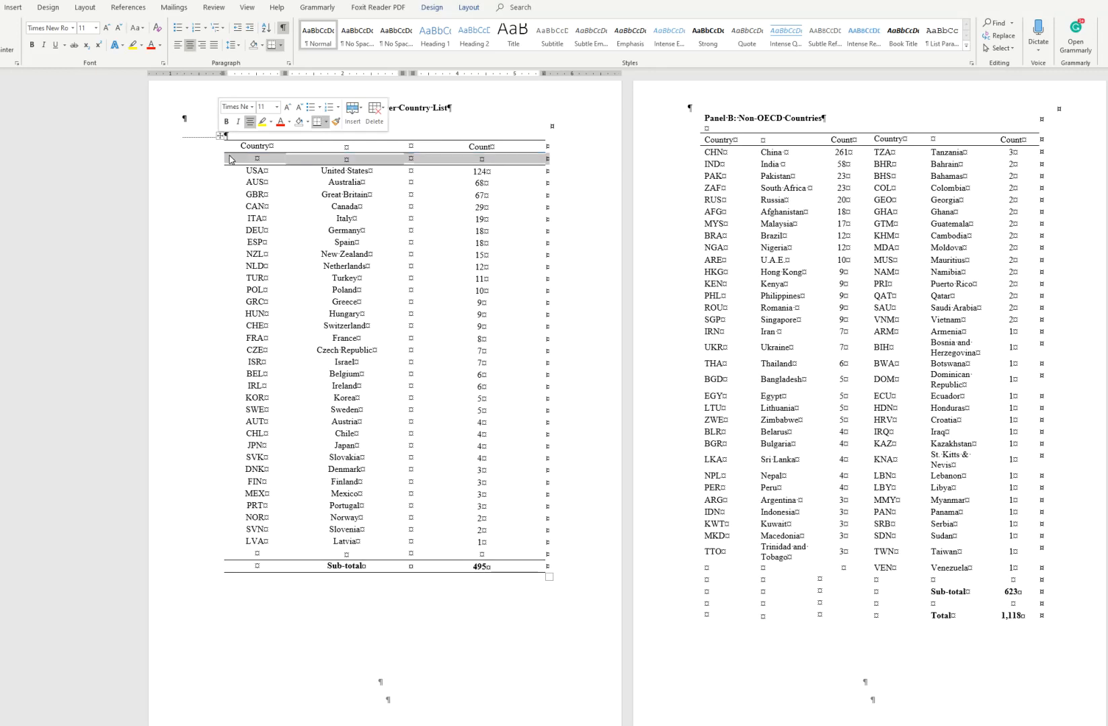
{"action": "left_click_drag", "start_coordinate": [240, 147], "coordinate": [481, 142]}
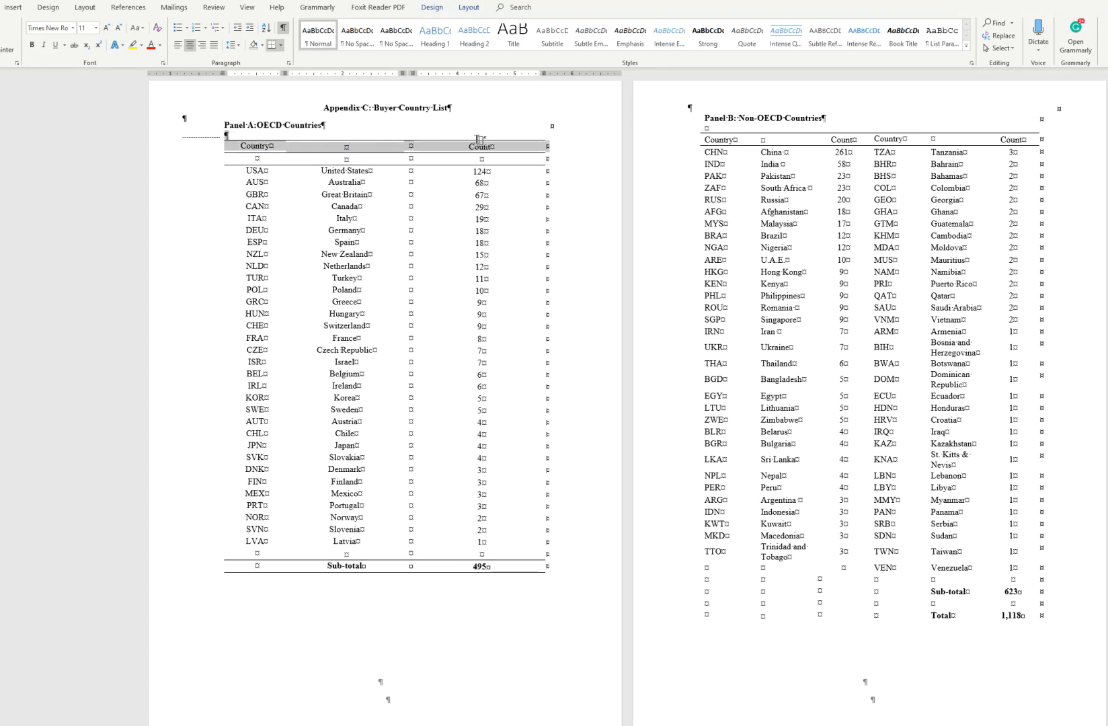
{"action": "left_click_drag", "start_coordinate": [270, 146], "coordinate": [484, 150]}
- Merge the cells of the empty top row of Panel A and move the Panel A:OECD Countries heading into it
{"action": "right_click", "coordinate": [248, 148]}
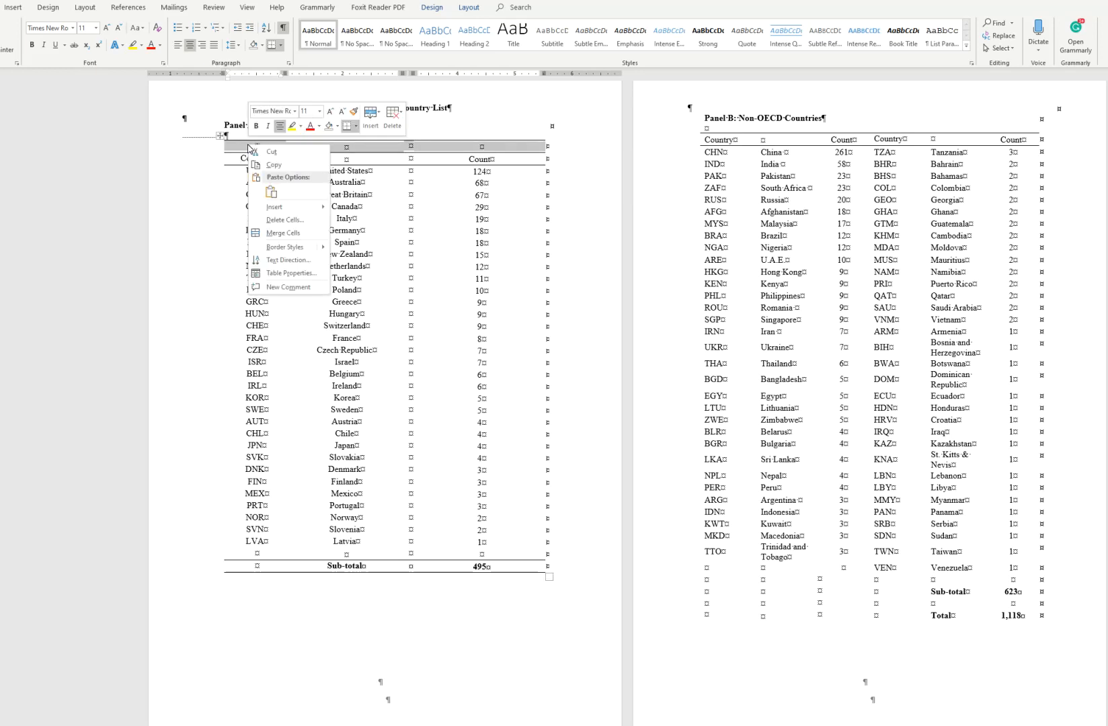
{"action": "left_click", "coordinate": [284, 232]}
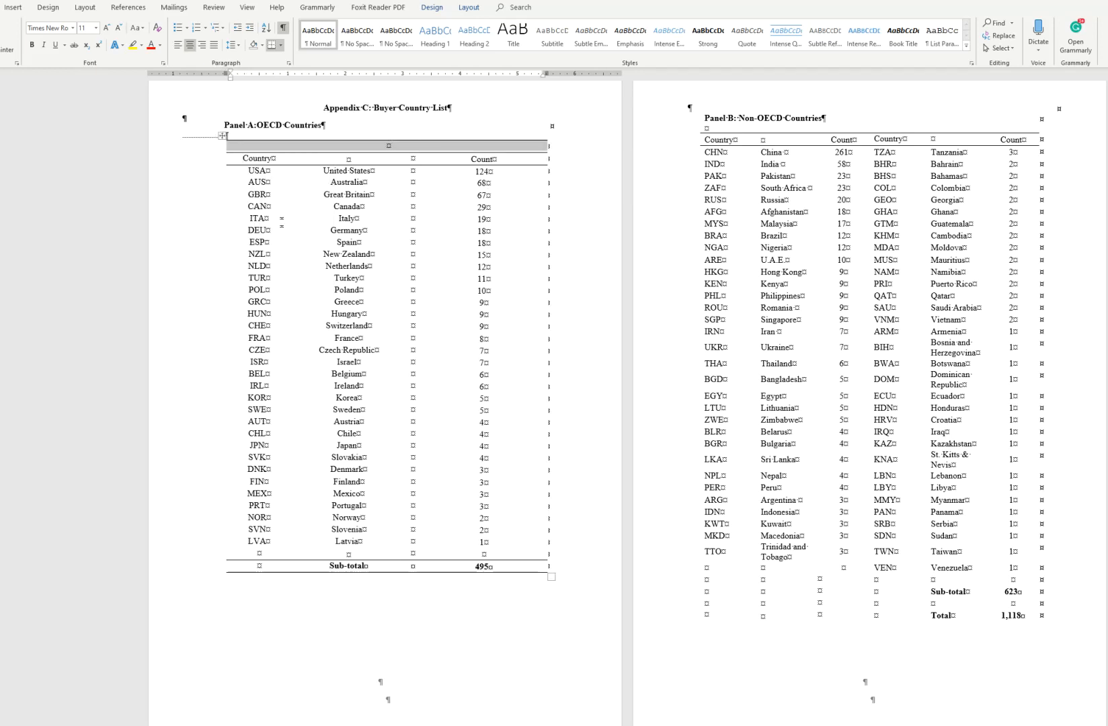
{"action": "left_click_drag", "start_coordinate": [225, 125], "coordinate": [310, 150]}
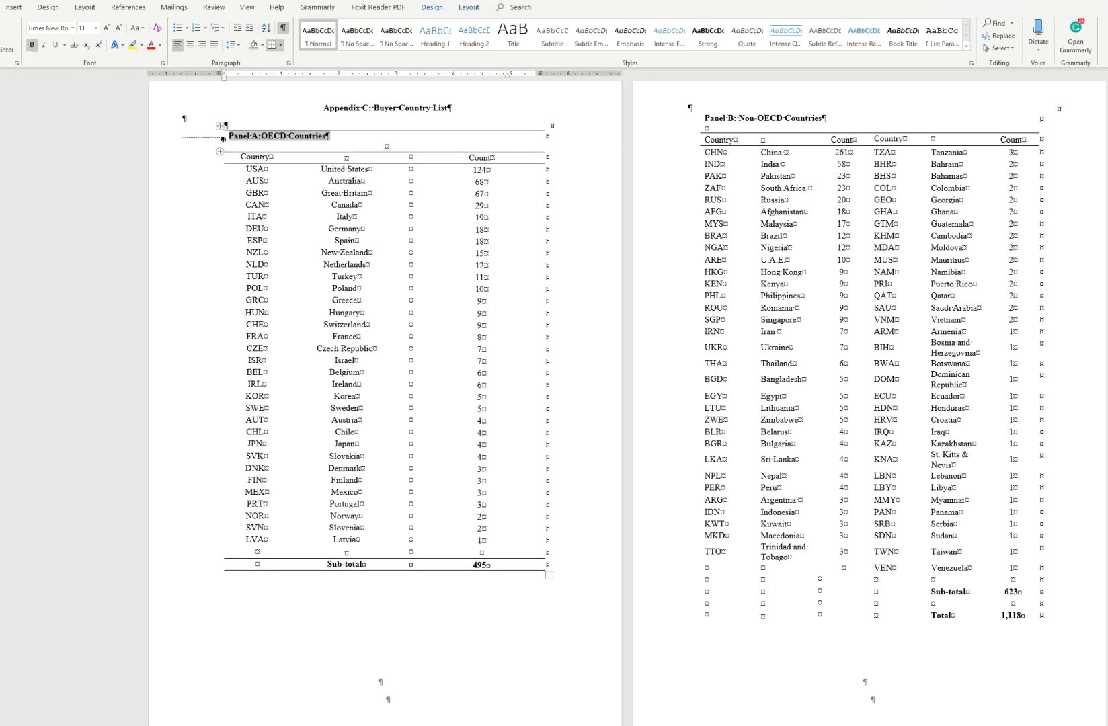
- Remove the remaining blank line before Panel B and replace the page break so that its heading sits at the very top of the page
{"action": "left_click", "coordinate": [219, 126]}
{"action": "left_click", "coordinate": [188, 138]}
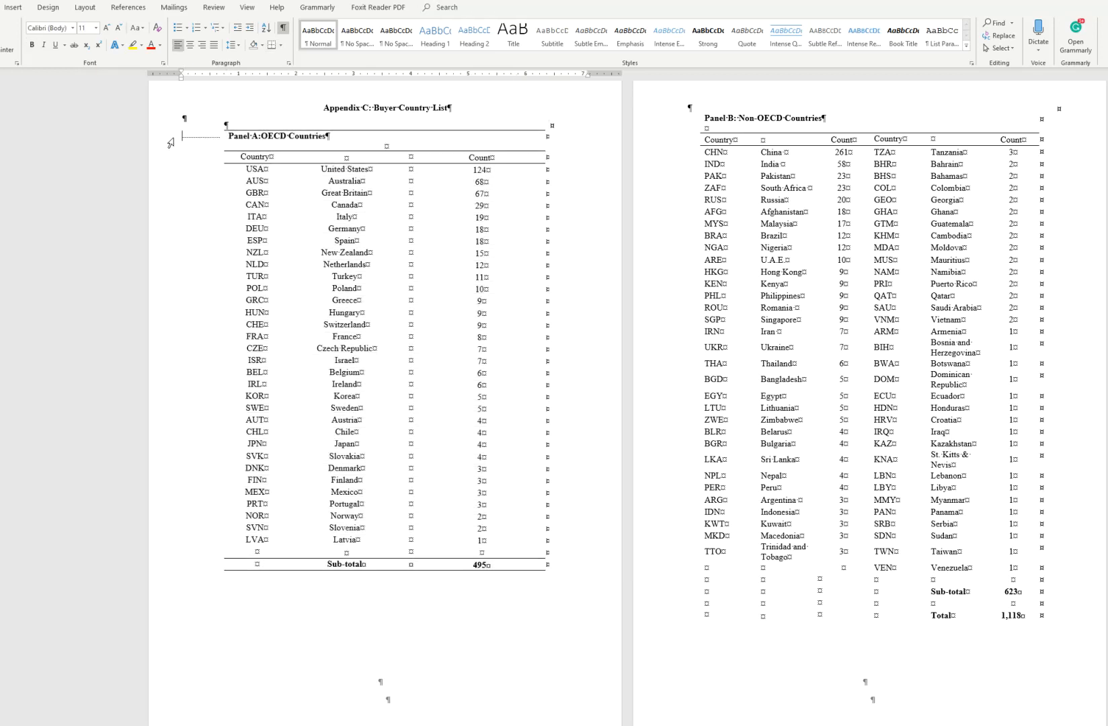
{"action": "key", "text": "Delete"}
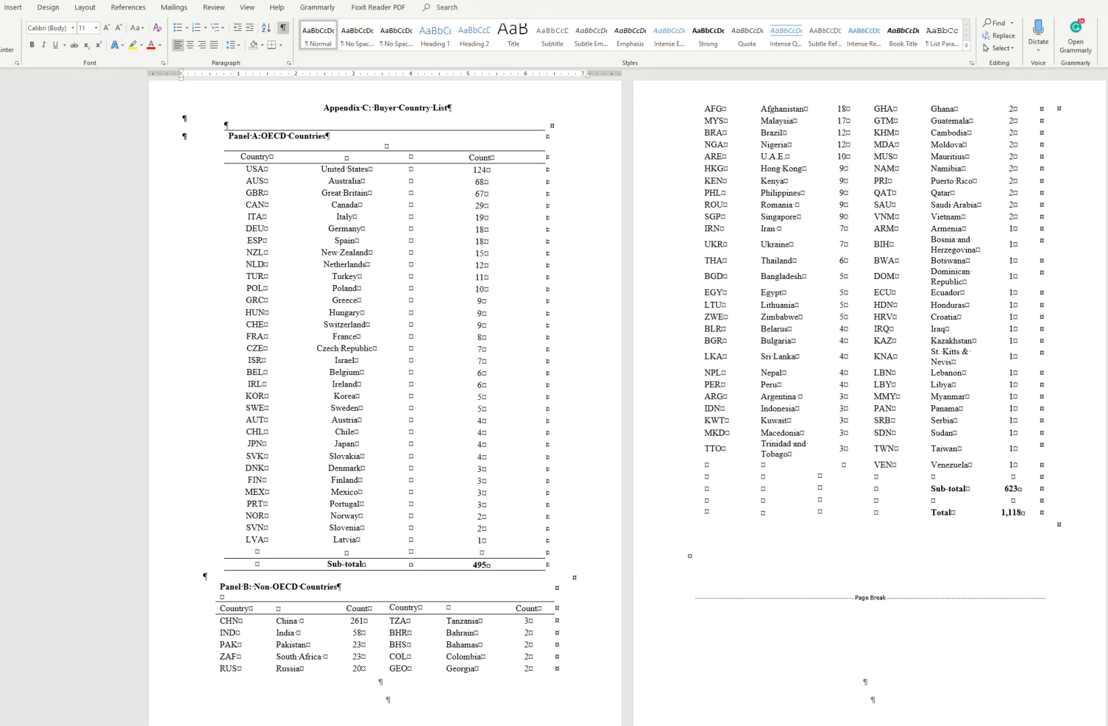
{"action": "key", "text": "Delete"}
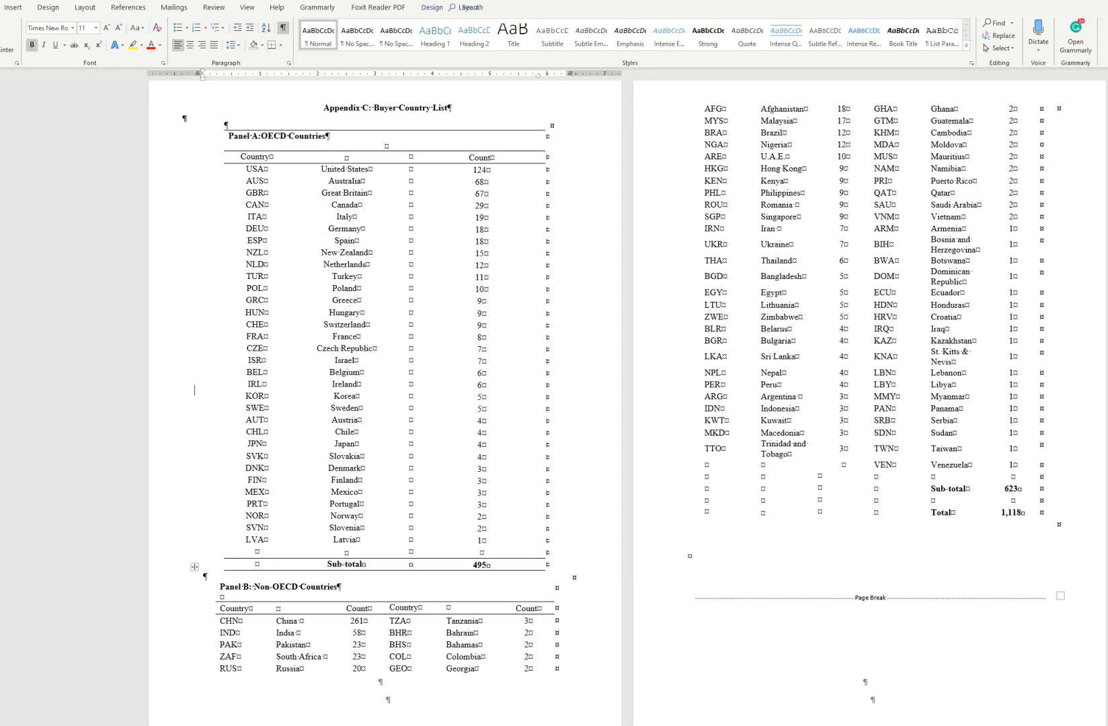
{"action": "key", "text": "Delete"}
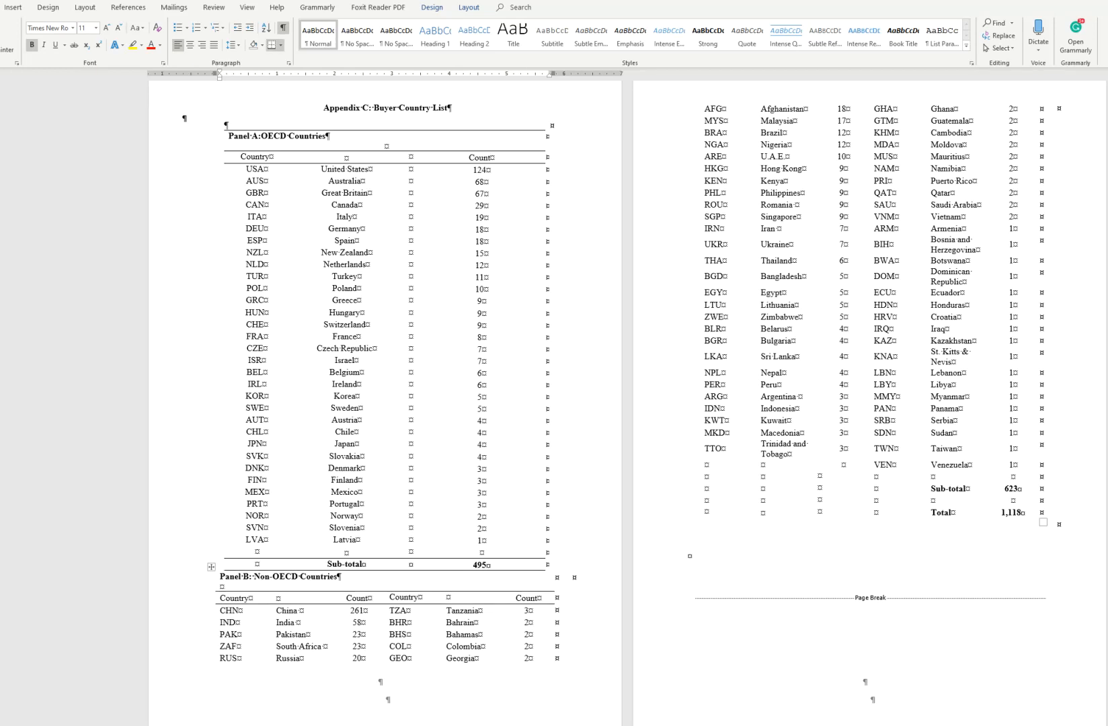
{"action": "key", "text": "ctrl+Return"}
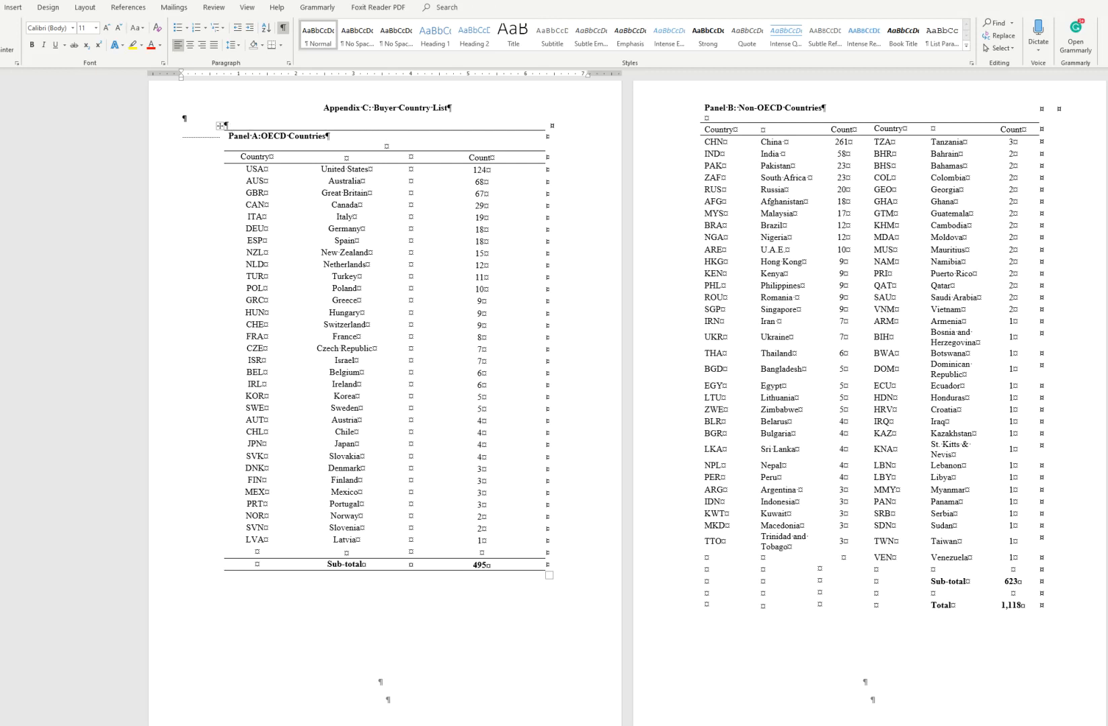
- Add a blank line above the Panel B table and replace the page break so that both start on the new page
{"action": "left_click", "coordinate": [233, 126]}
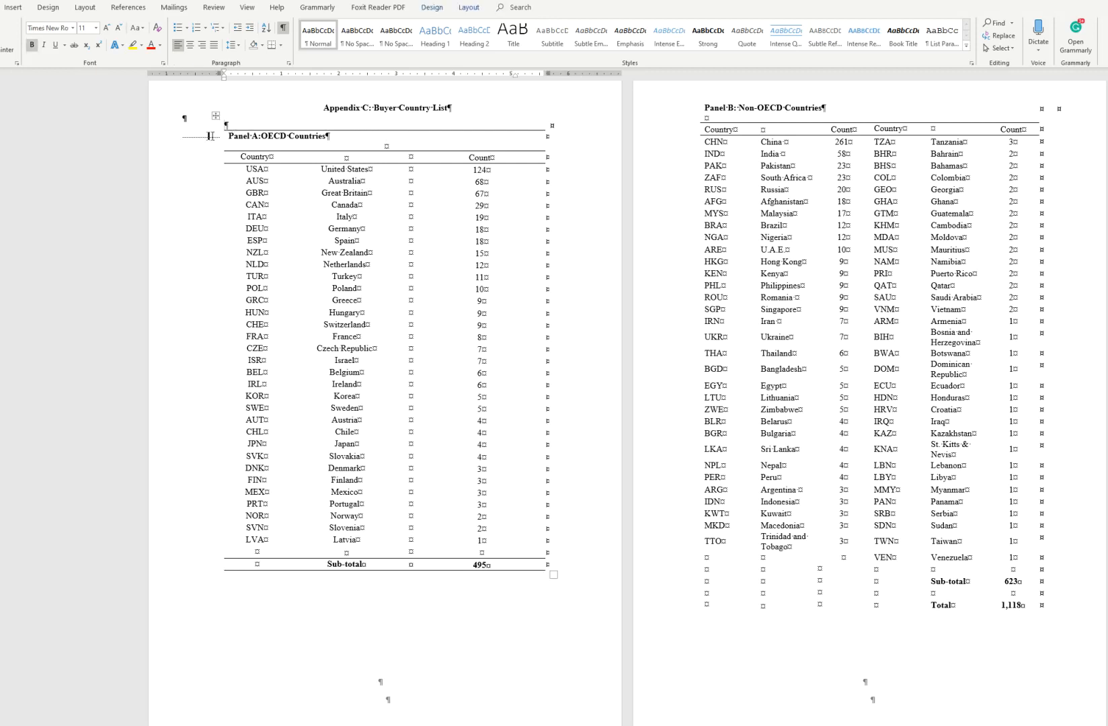
{"action": "left_click", "coordinate": [171, 144]}
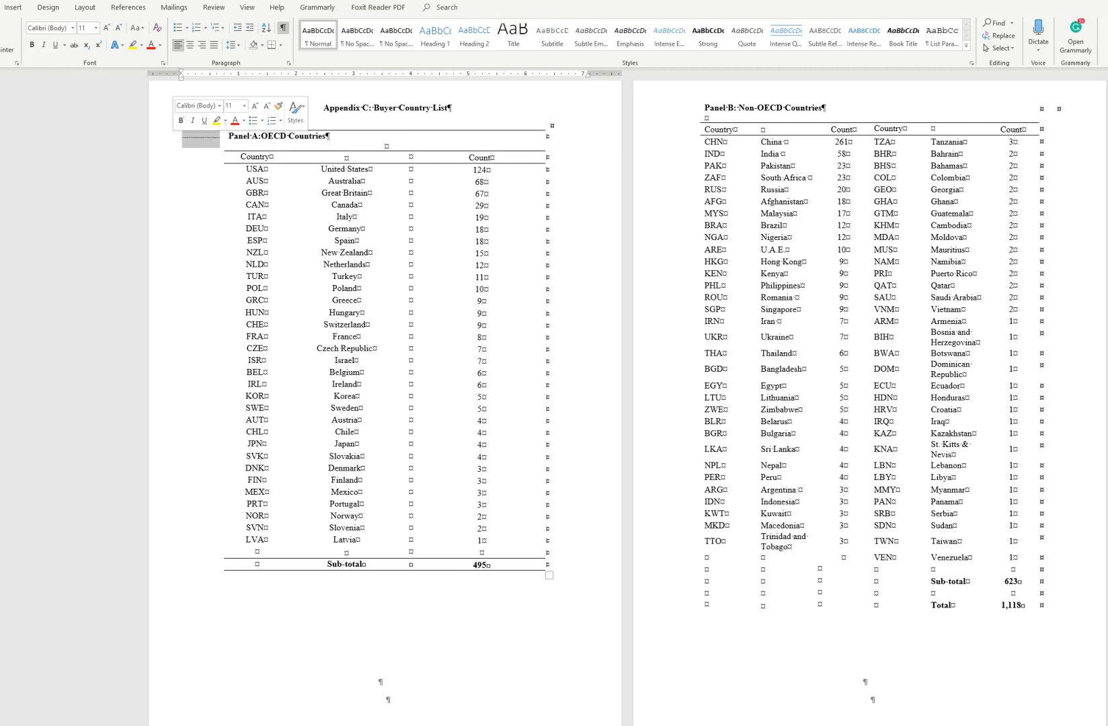
{"action": "key", "text": "Delete"}
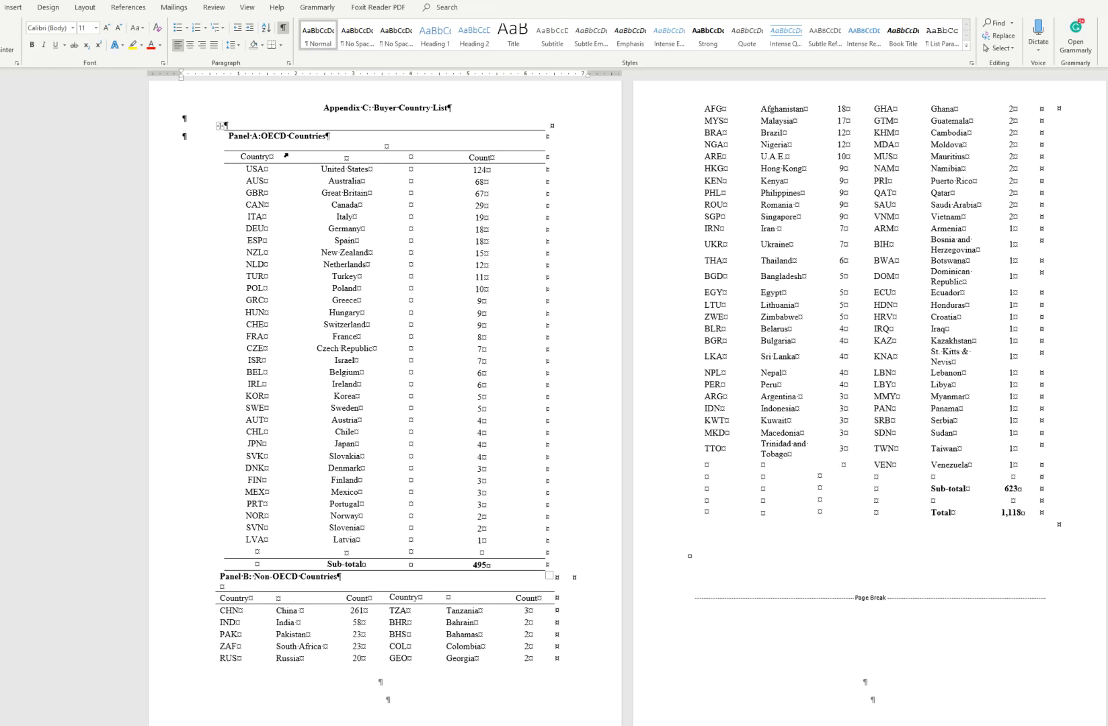
{"action": "left_click", "coordinate": [254, 569]}
{"action": "key", "text": "Return"}
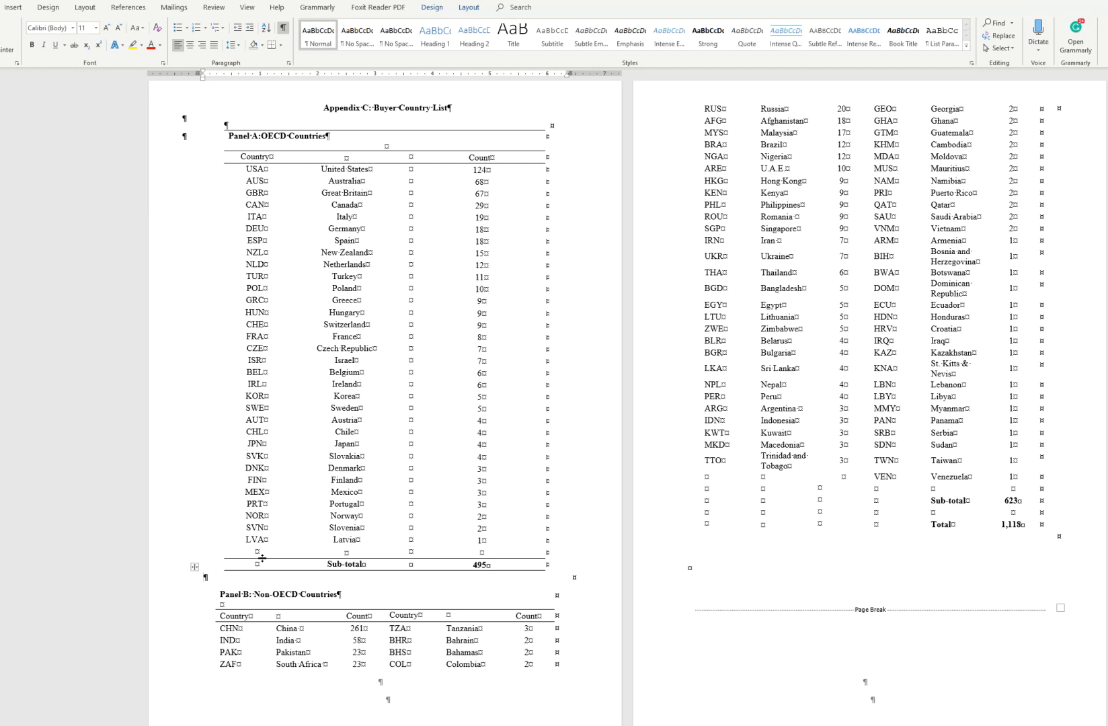
{"action": "key", "text": "ctrl+z"}
{"action": "key", "text": "ctrl+z"}
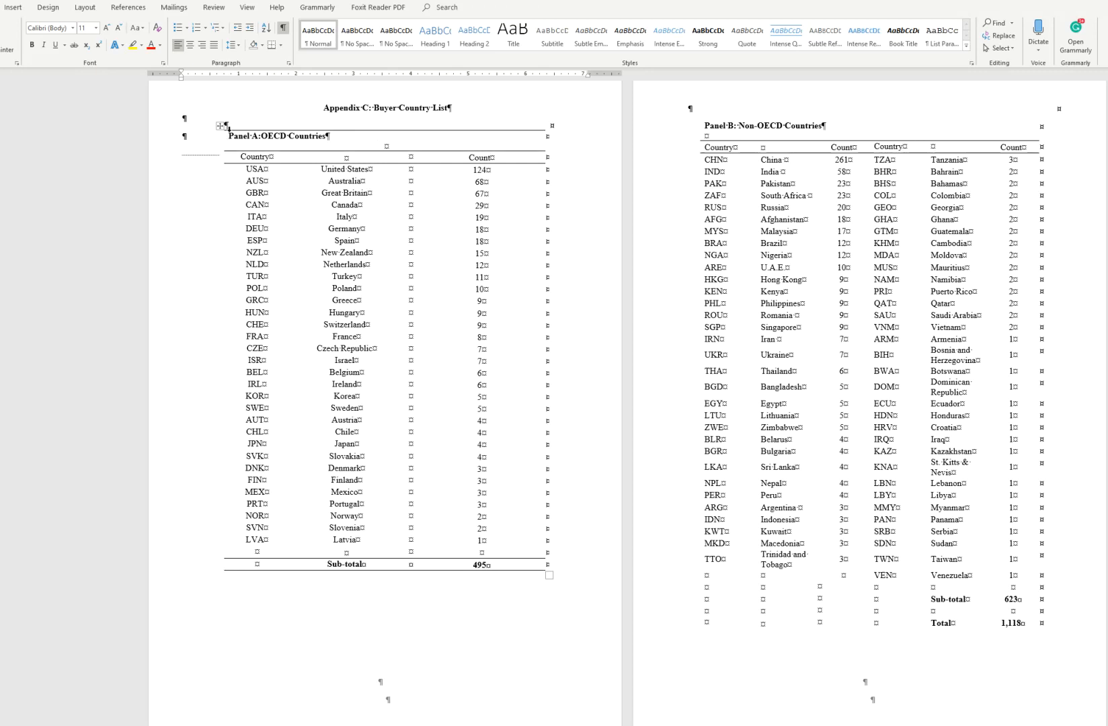
- Clear all borders from the Panel A:OECD Countries heading row and give it only a bottom border
{"action": "left_click_drag", "start_coordinate": [226, 136], "coordinate": [511, 138]}
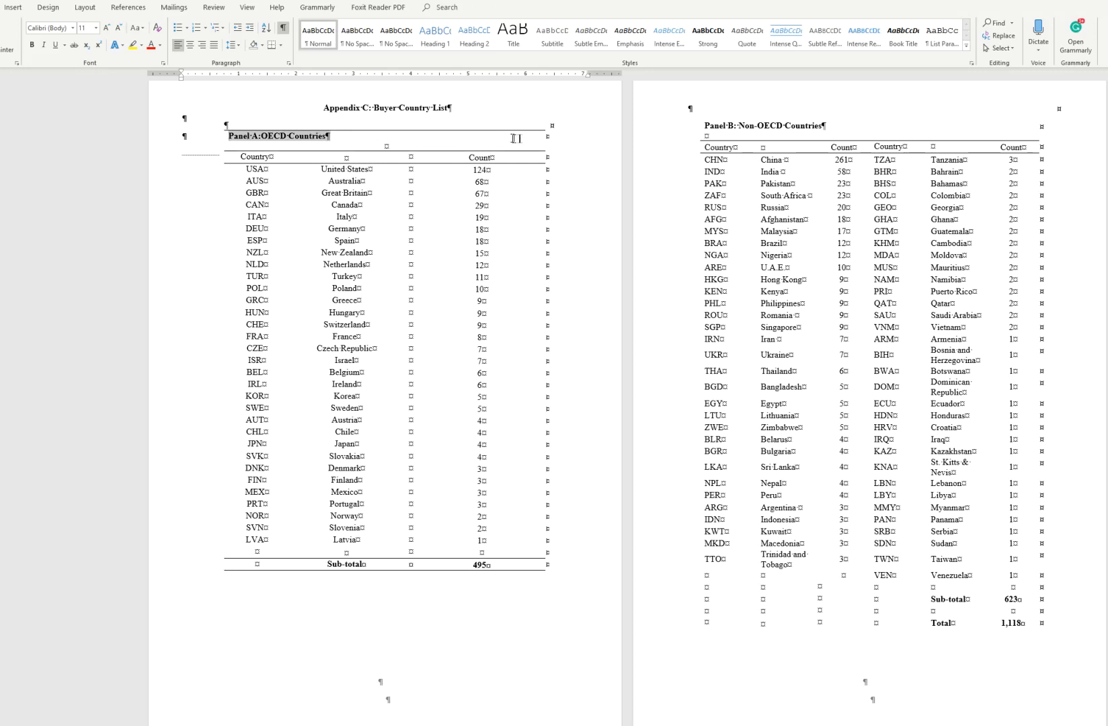
{"action": "left_click", "coordinate": [281, 45]}
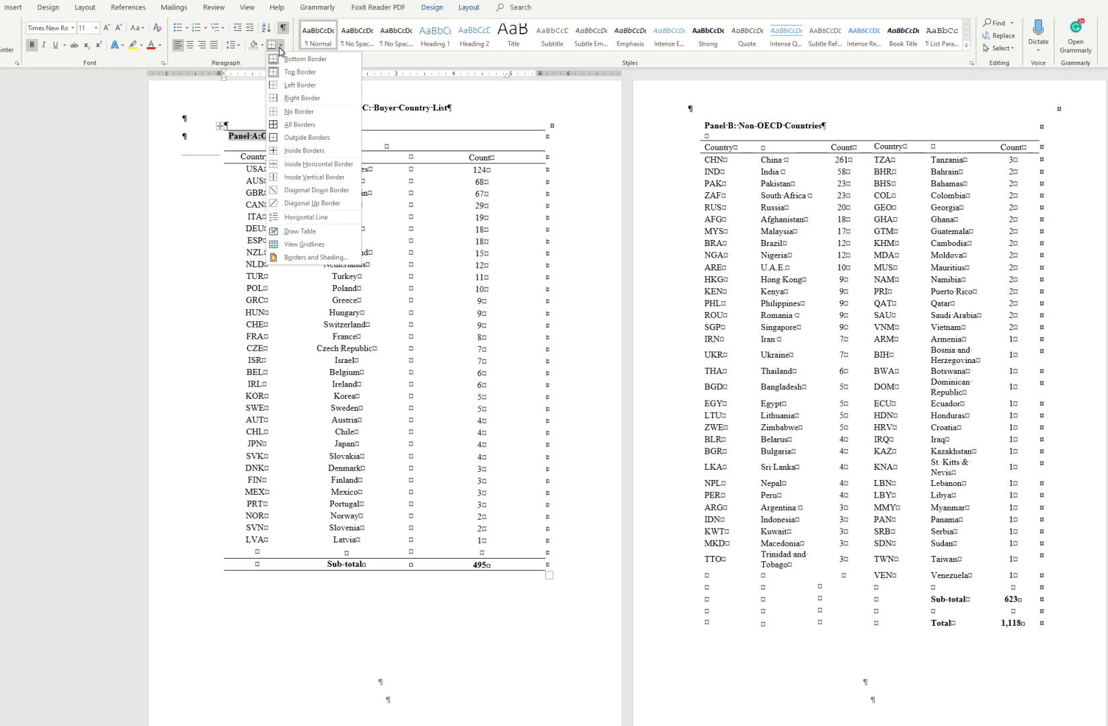
{"action": "left_click", "coordinate": [277, 111]}
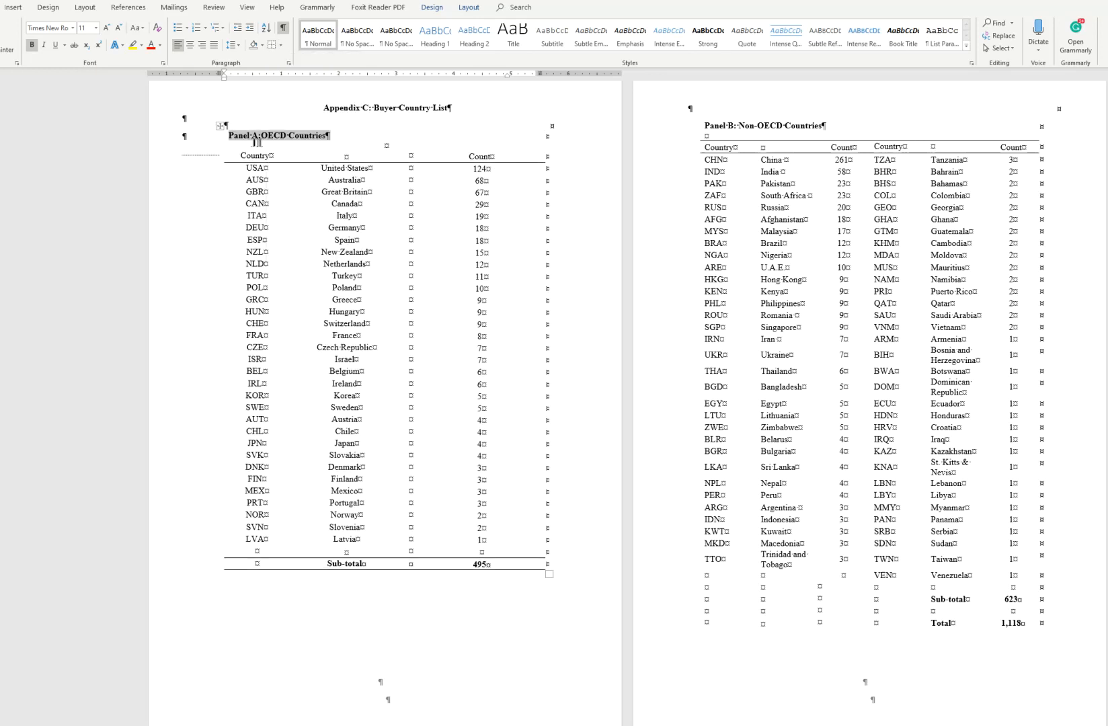
{"action": "left_click", "coordinate": [280, 45]}
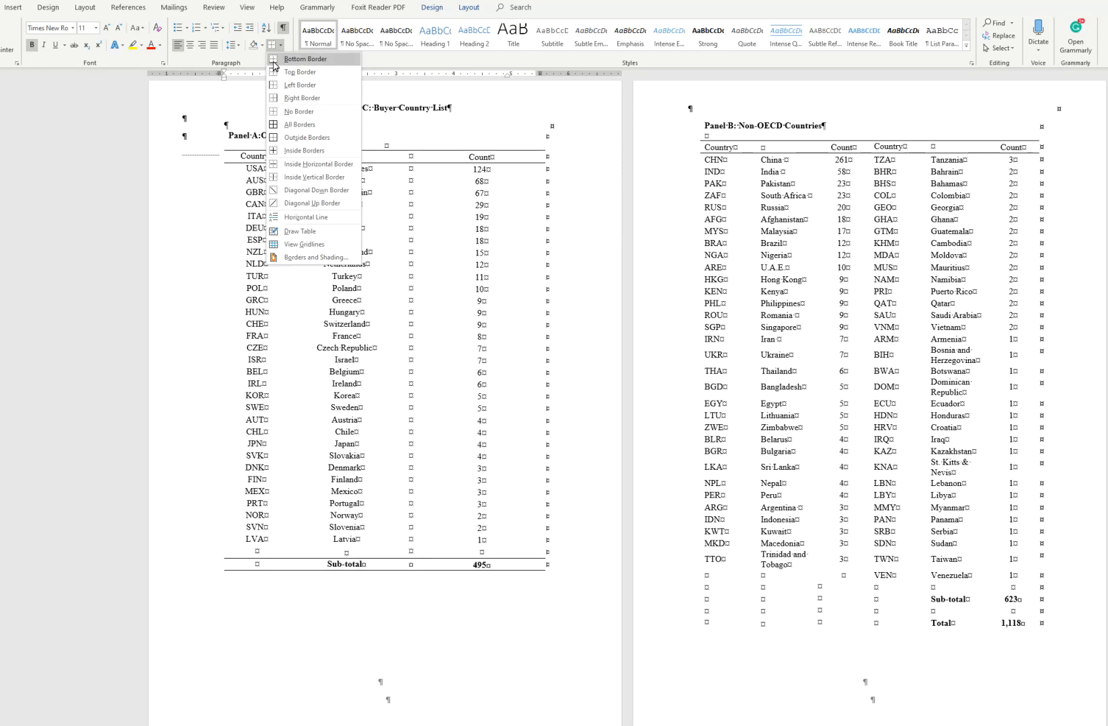
{"action": "left_click", "coordinate": [281, 60]}
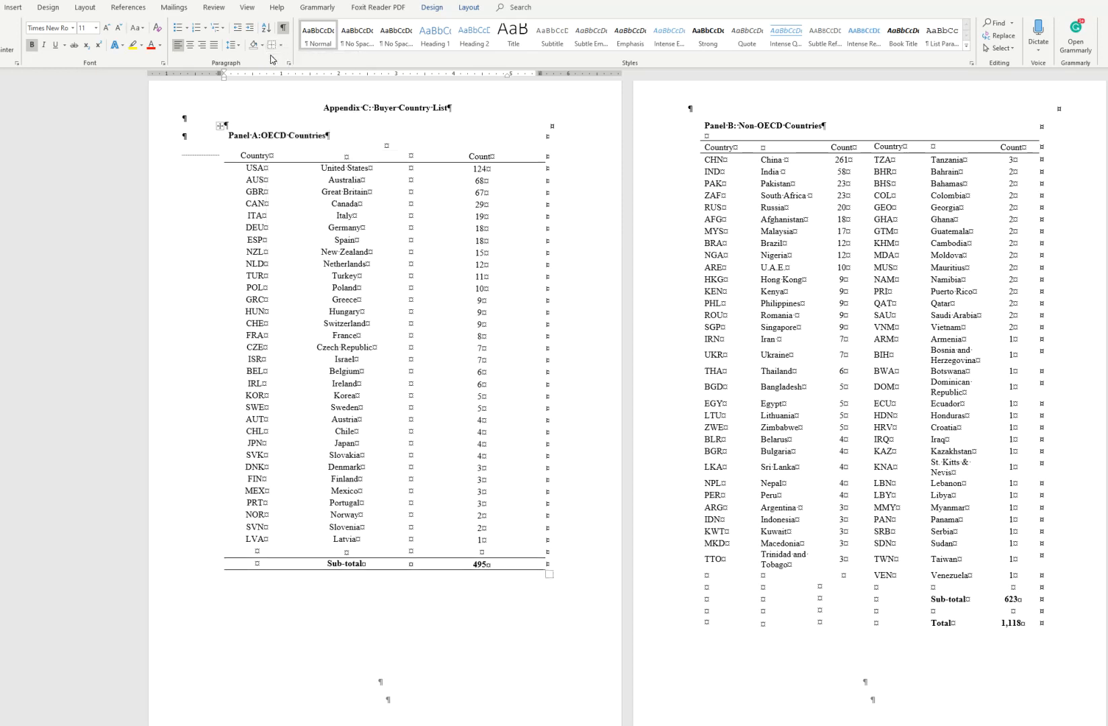
{"action": "left_click", "coordinate": [404, 135]}
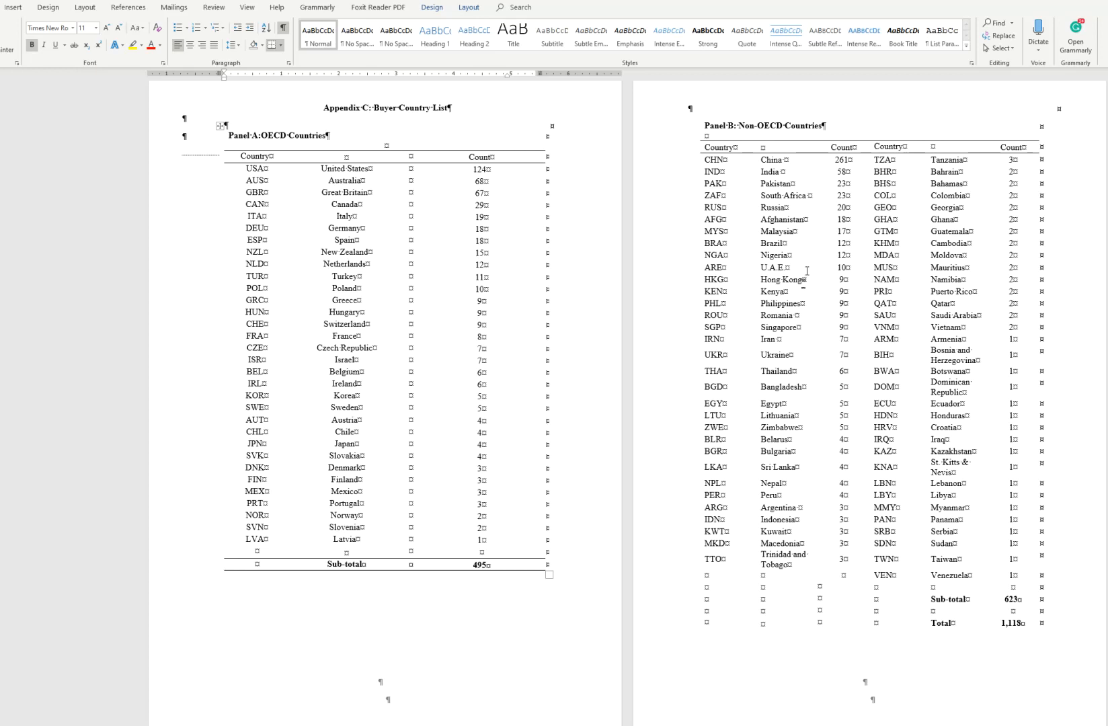
- Add a bottom border to the Total row of the Panel B table
{"action": "left_click_drag", "start_coordinate": [738, 146], "coordinate": [1016, 644]}
{"action": "left_click", "coordinate": [706, 637]}
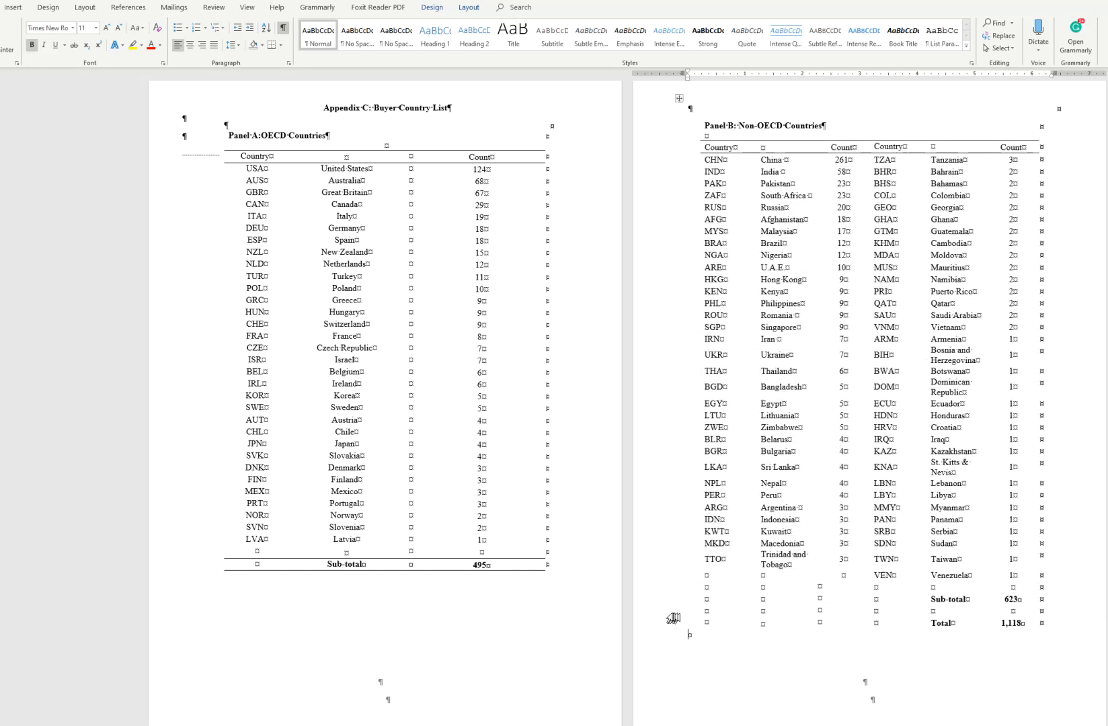
{"action": "left_click", "coordinate": [665, 631]}
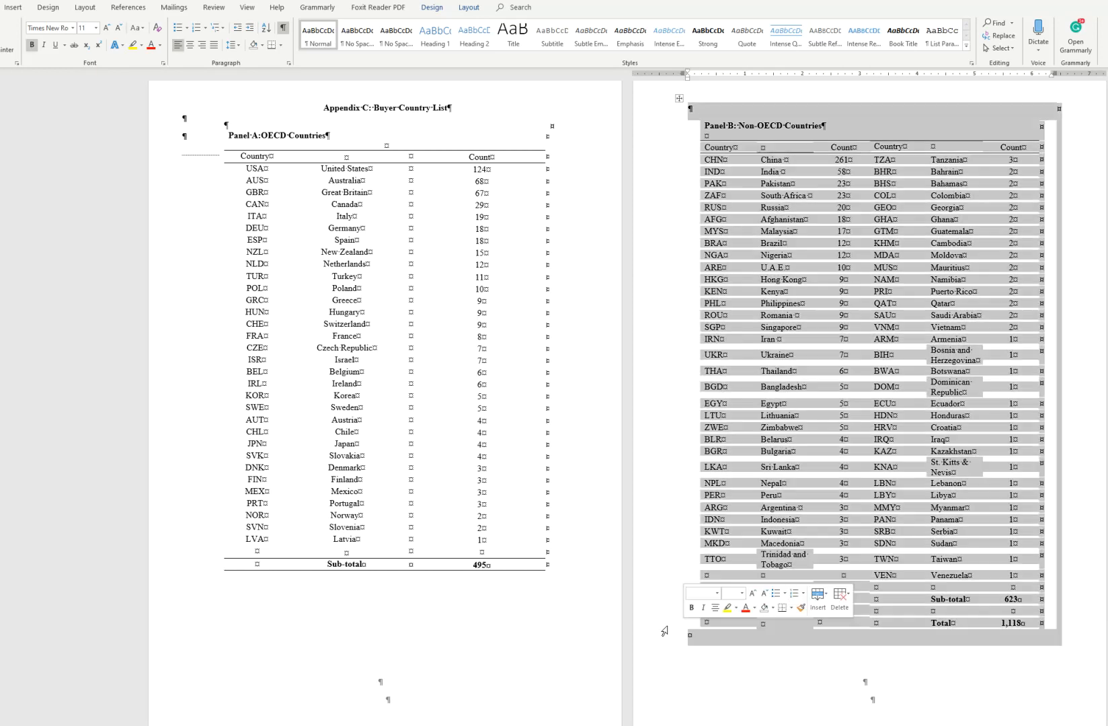
{"action": "left_click", "coordinate": [706, 622]}
{"action": "left_click_drag", "start_coordinate": [706, 622], "coordinate": [1039, 622]}
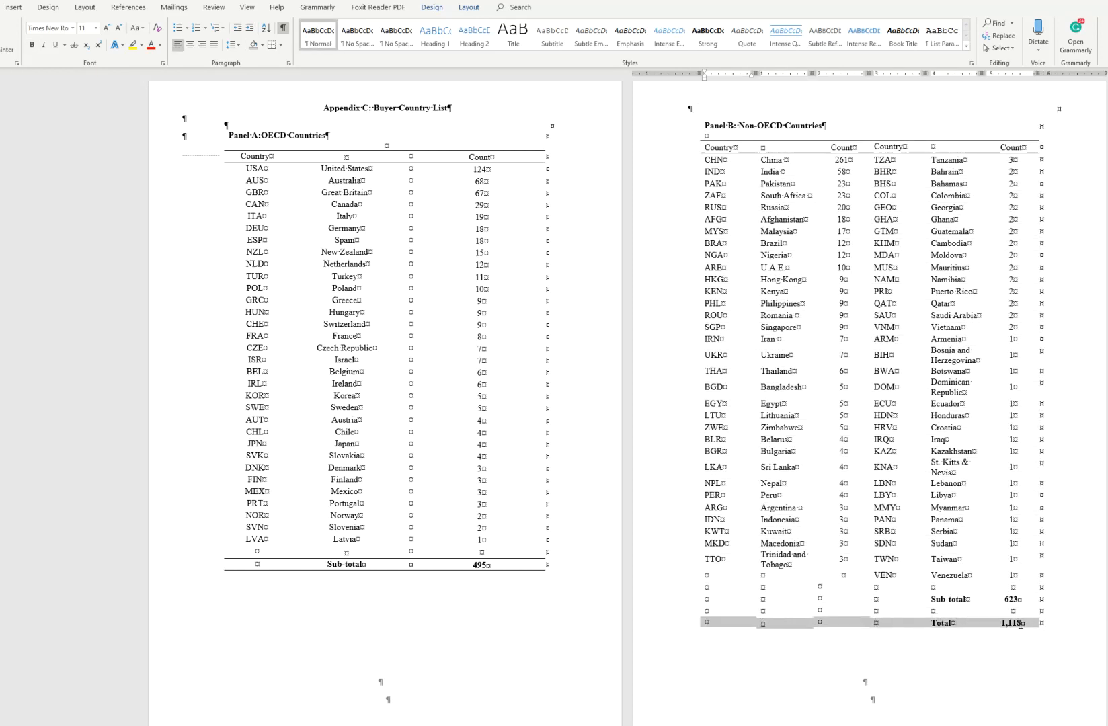
{"action": "left_click", "coordinate": [272, 44]}
- Add bottom borders to the Sub-total and Venezuela rows of Panel B and hide the formatting marks
{"action": "left_click_drag", "start_coordinate": [706, 599], "coordinate": [1041, 599]}
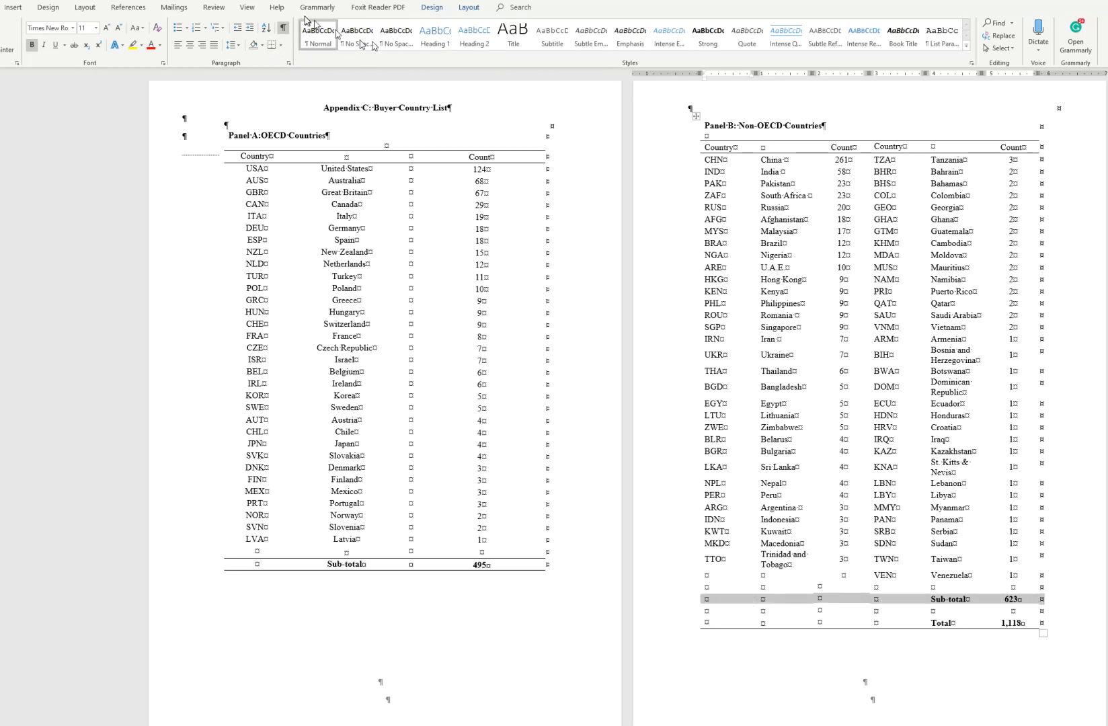
{"action": "left_click", "coordinate": [272, 44]}
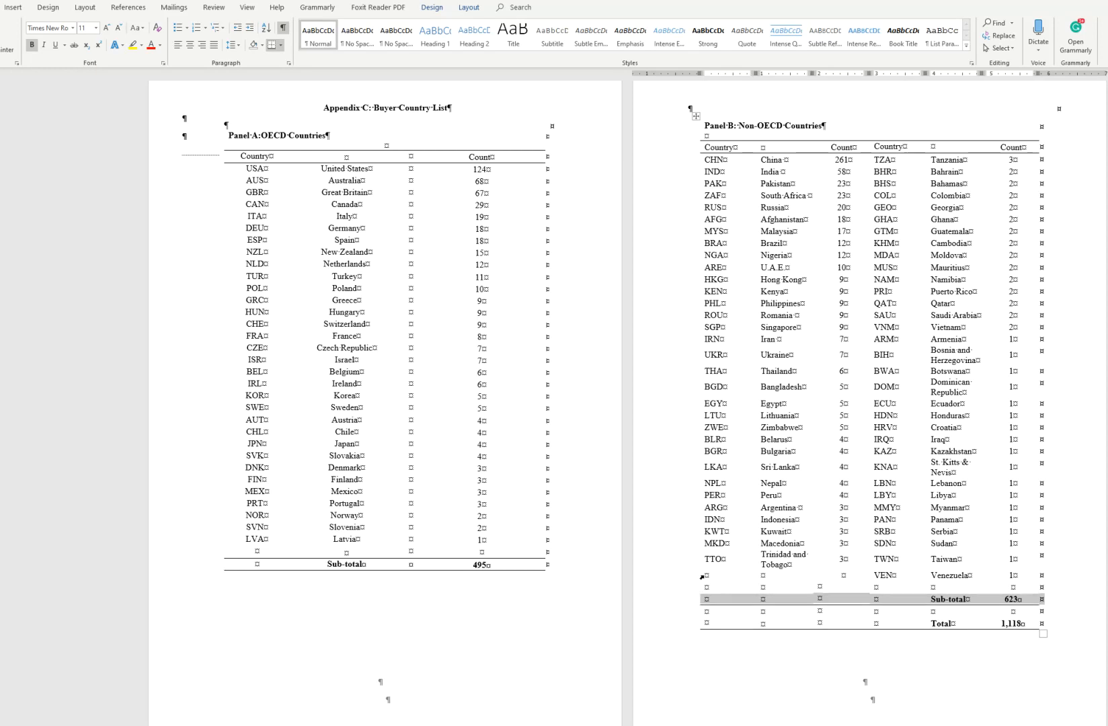
{"action": "left_click_drag", "start_coordinate": [708, 576], "coordinate": [1029, 576]}
{"action": "left_click", "coordinate": [271, 45]}
{"action": "left_click", "coordinate": [513, 610]}
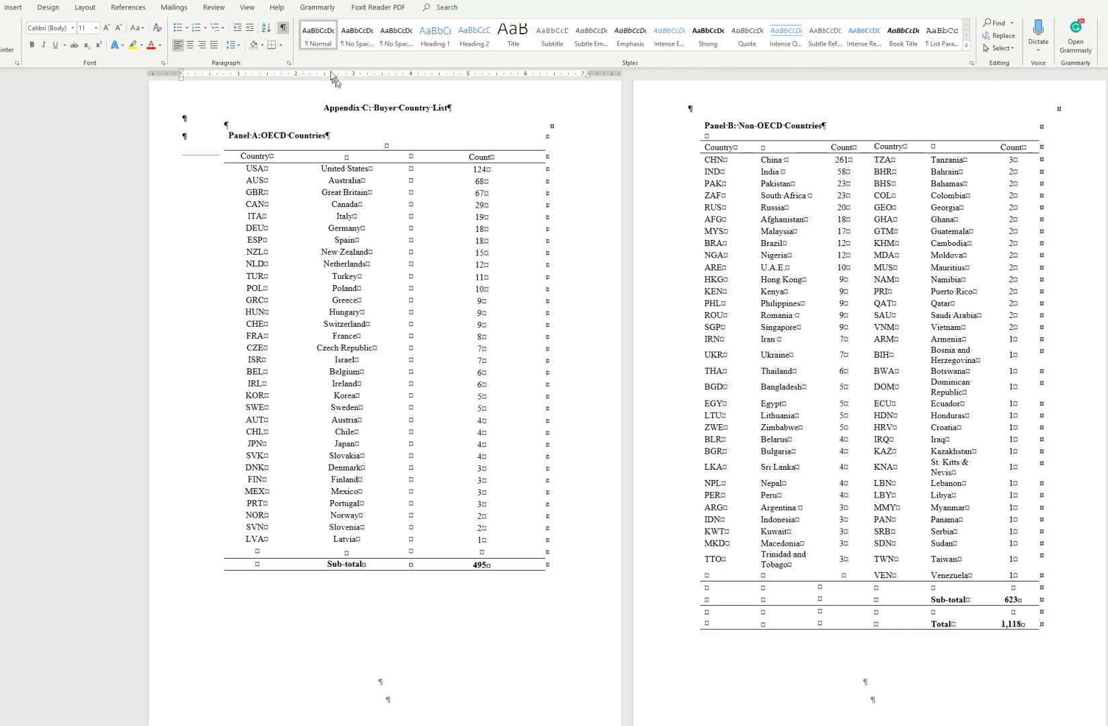
{"action": "left_click", "coordinate": [283, 28]}
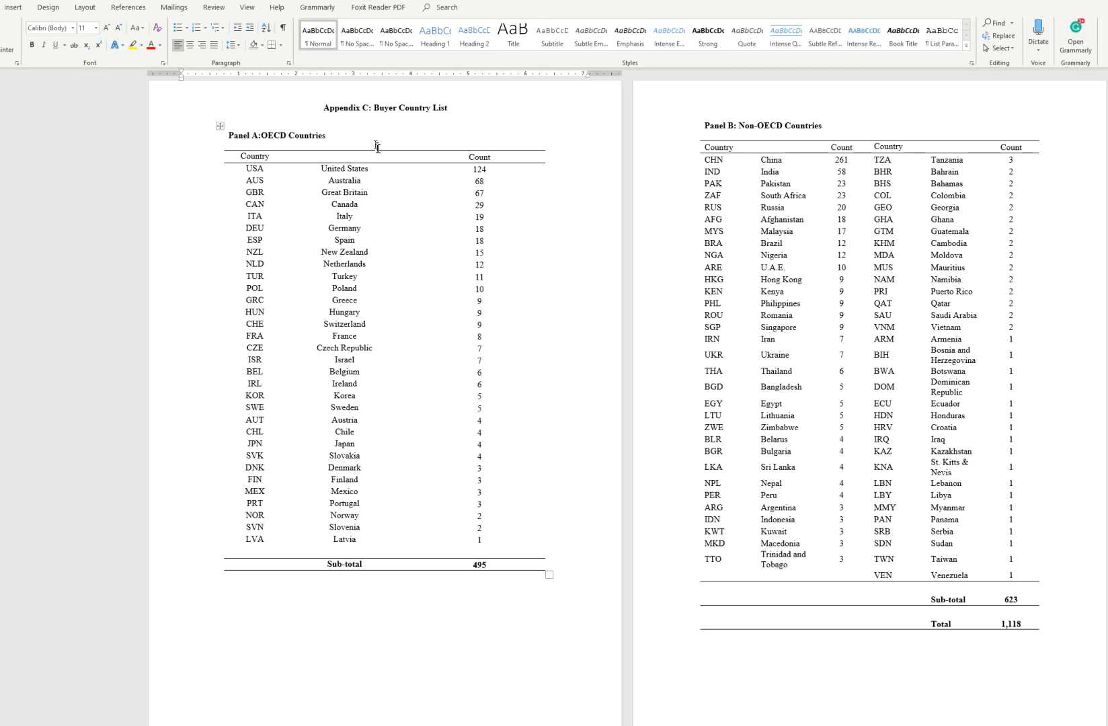
- Copy the title Appendix C: Buyer Country List above Panel B and replace the blank line beneath it with one inside the heading cell
{"action": "left_click_drag", "start_coordinate": [322, 108], "coordinate": [456, 112]}
{"action": "key", "text": "ctrl+c"}
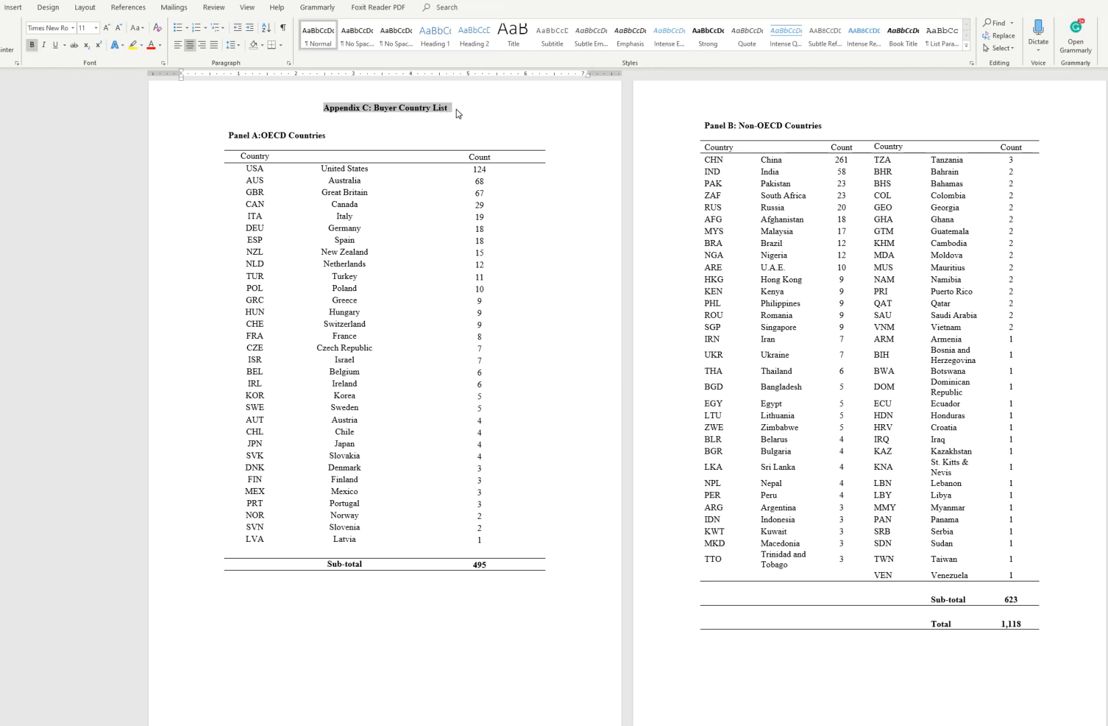
{"action": "left_click", "coordinate": [757, 110]}
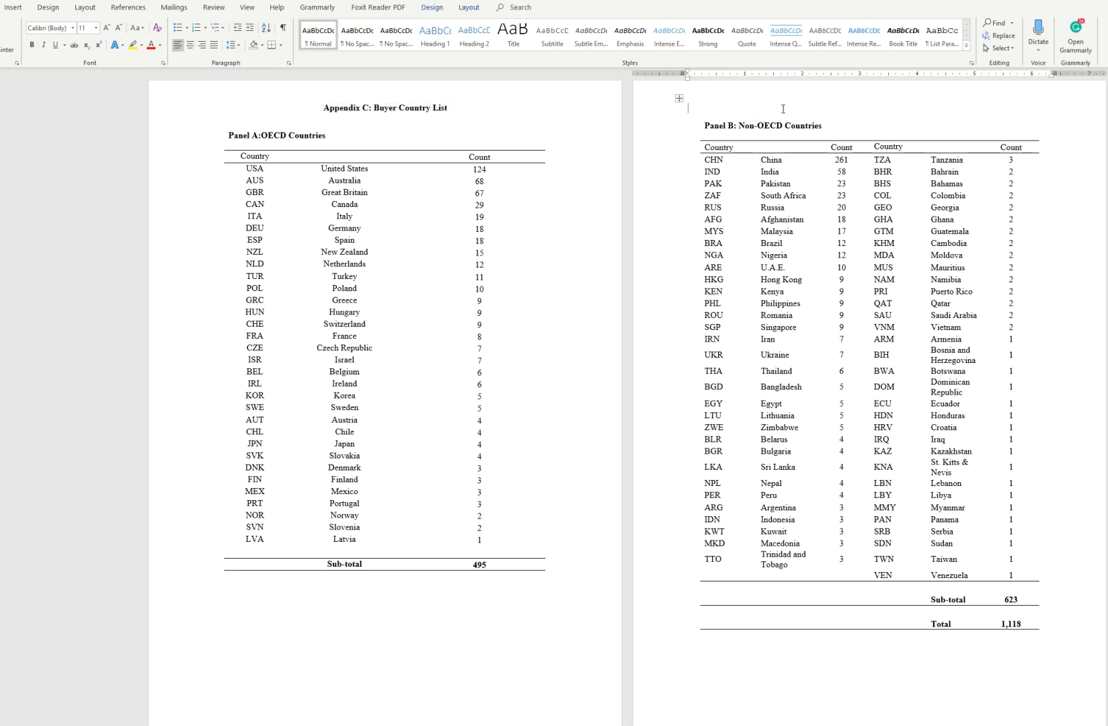
{"action": "key", "text": "ctrl+v"}
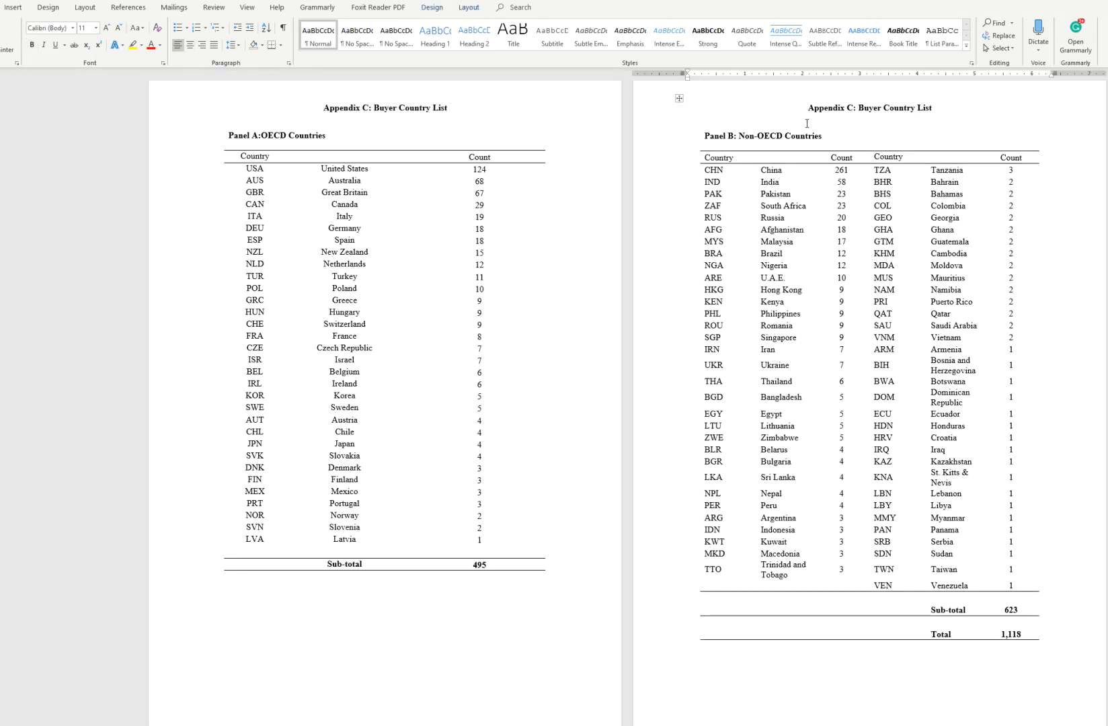
{"action": "key", "text": "Delete"}
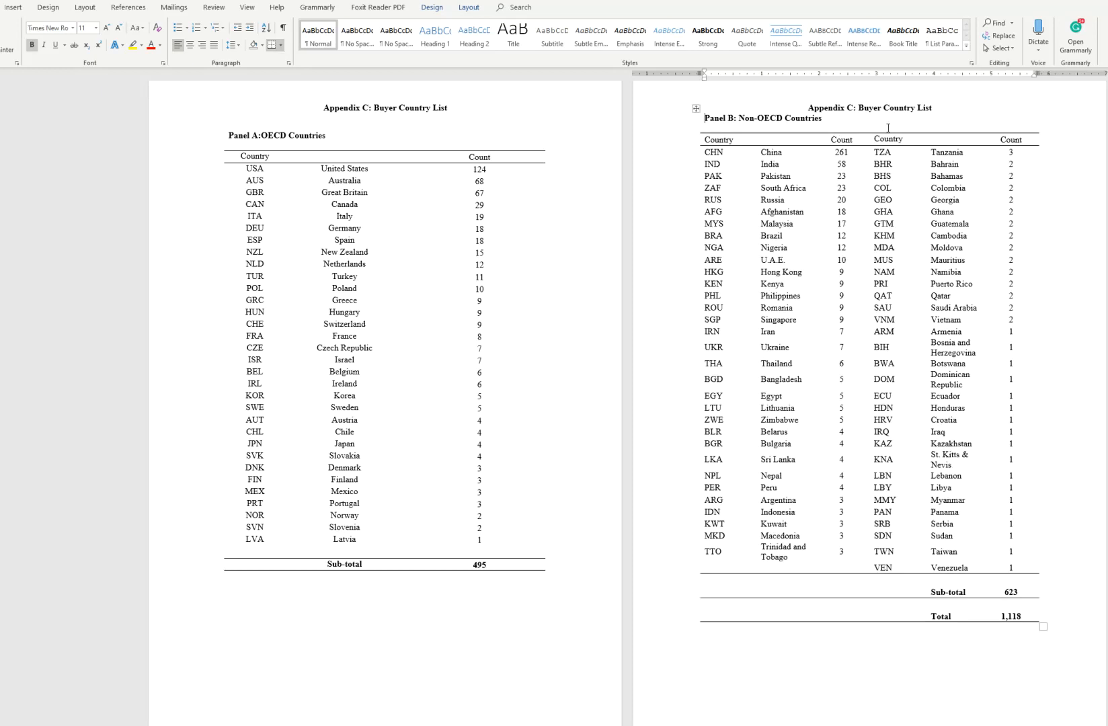
{"action": "key", "text": "Return"}
- Append (Con'd) to the Appendix C: Buyer Country List title above Panel B
{"action": "left_click", "coordinate": [933, 108]}
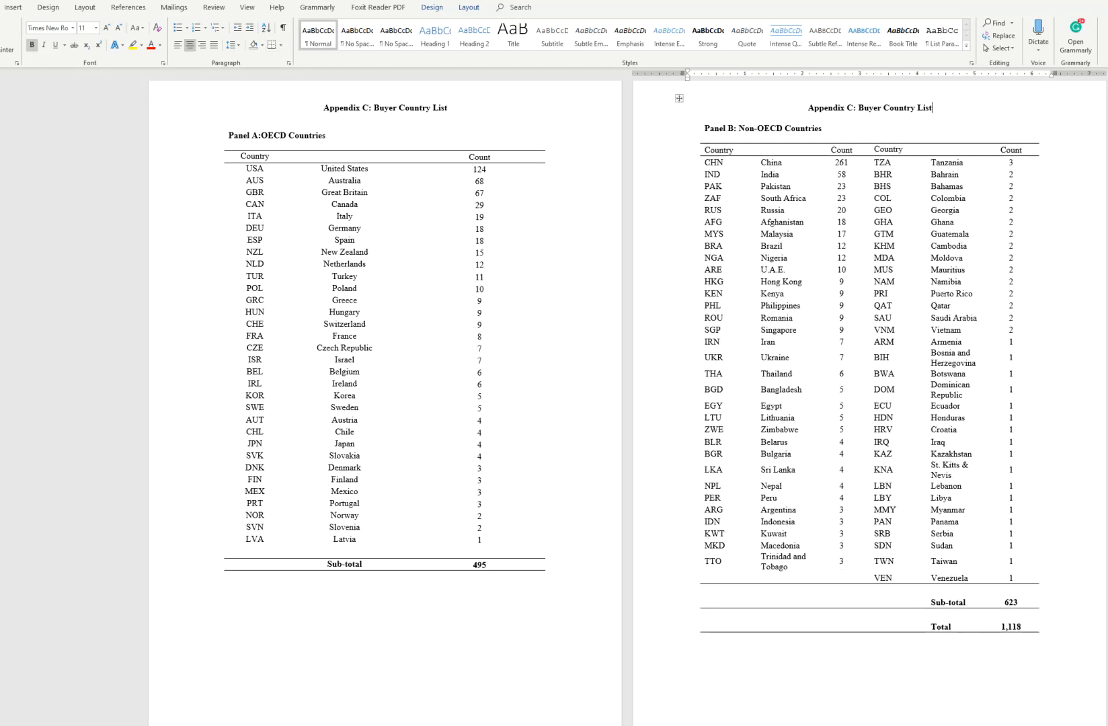
{"action": "type", "text": "(Con"}
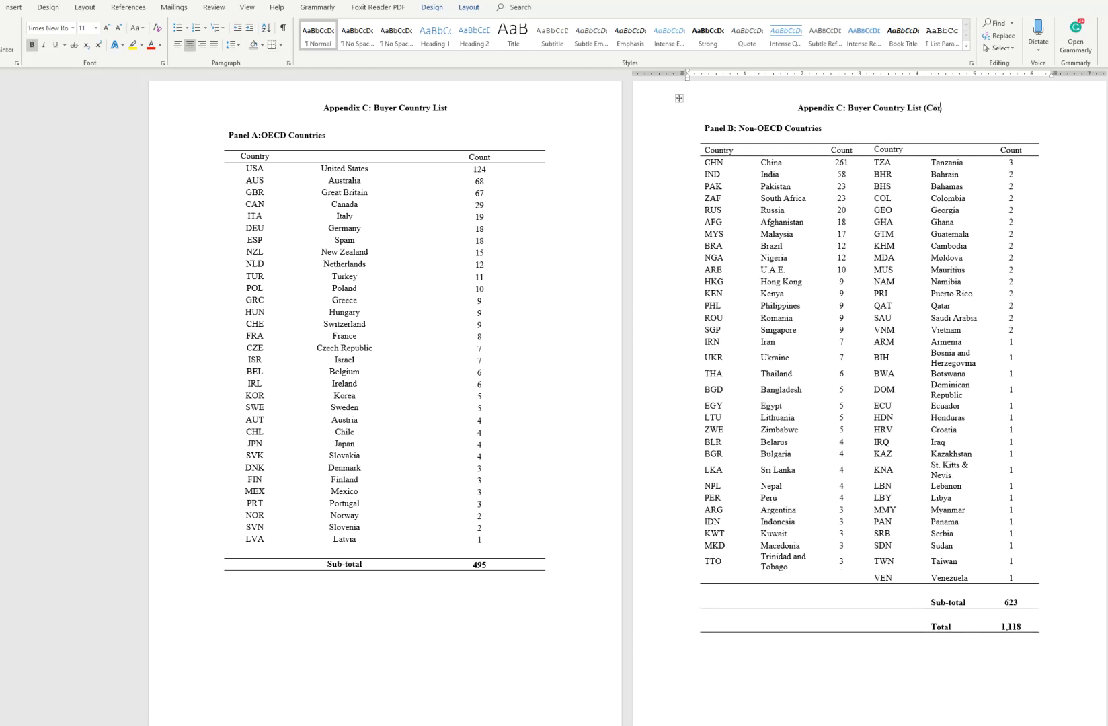
{"action": "type", "text": "'d)"}
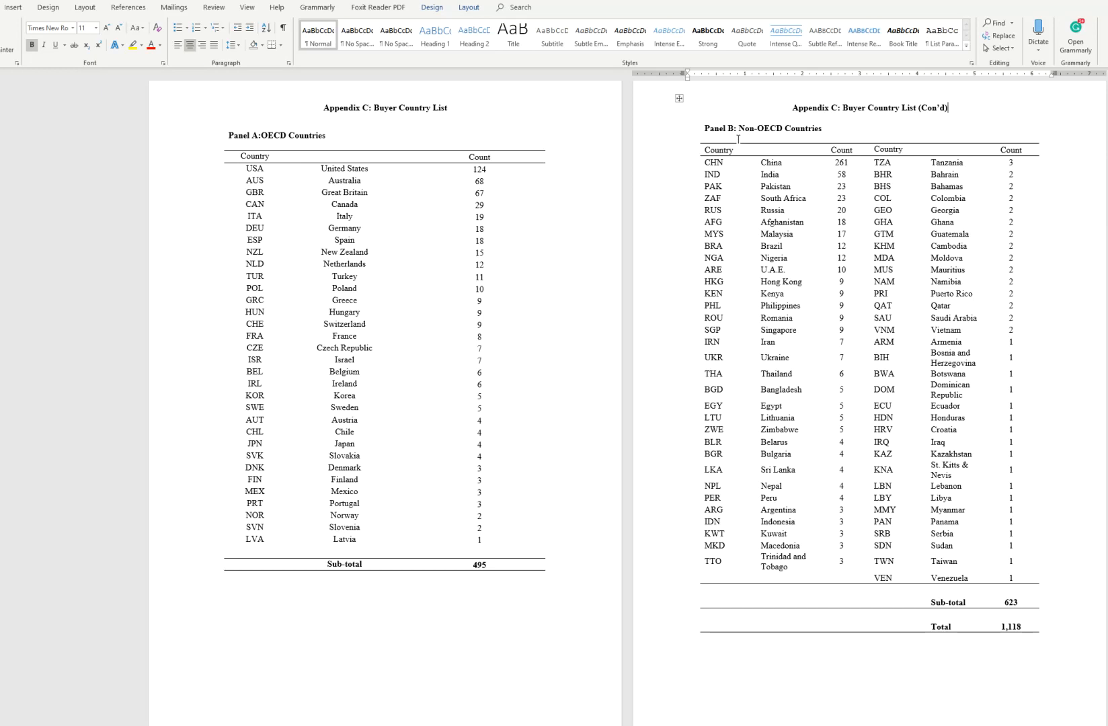
- Select the Panel B: Non-OECD Countries heading row together with the first Country header cell below it
{"action": "left_click", "coordinate": [718, 130]}
{"action": "left_click_drag", "start_coordinate": [724, 132], "coordinate": [742, 147]}
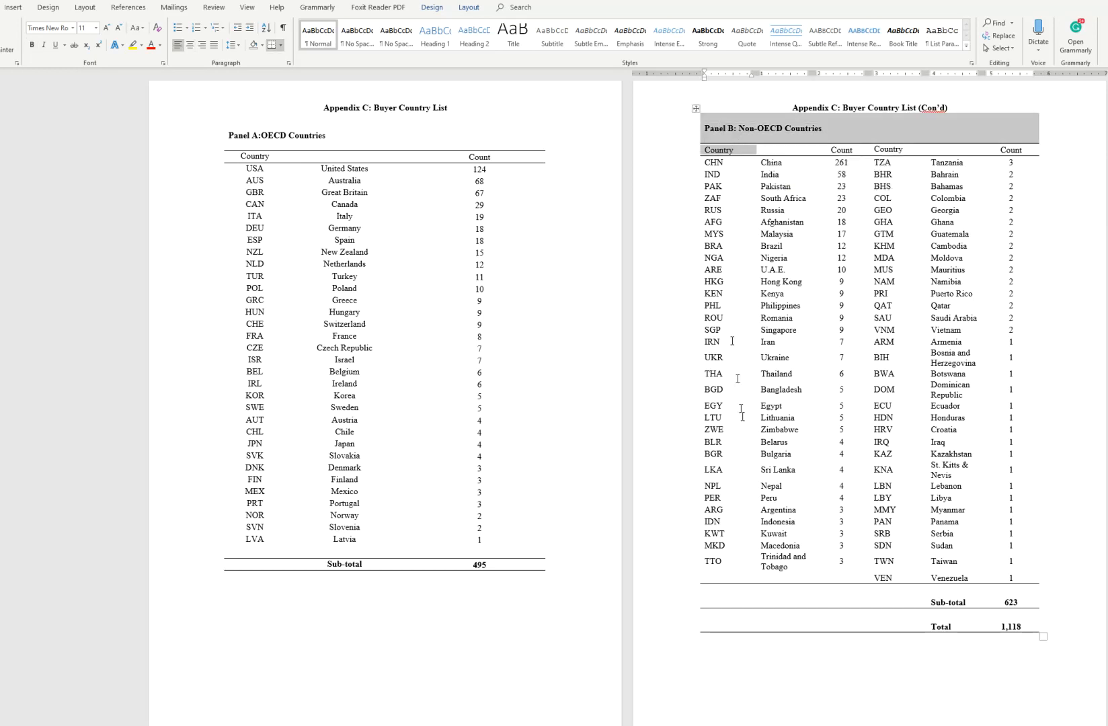